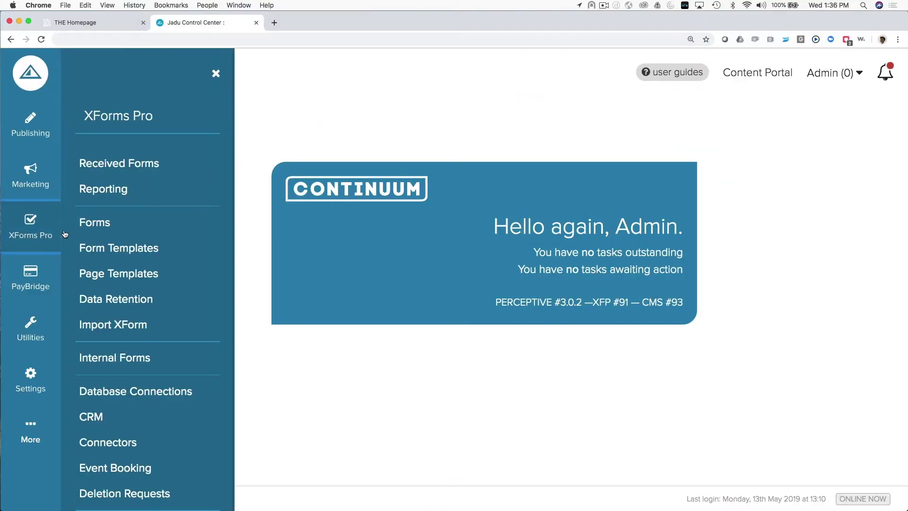
# Step: Open the Forms list in the XForms Pro section
pyautogui.click(115, 230)
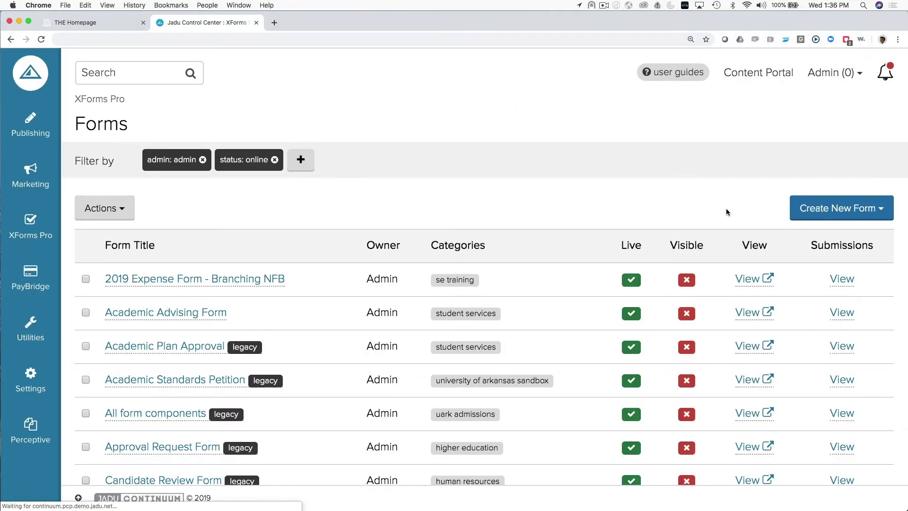
# Step: Start a new form in the New Form Builder titled 'Student Transcript Request Form'
pyautogui.click(803, 210)
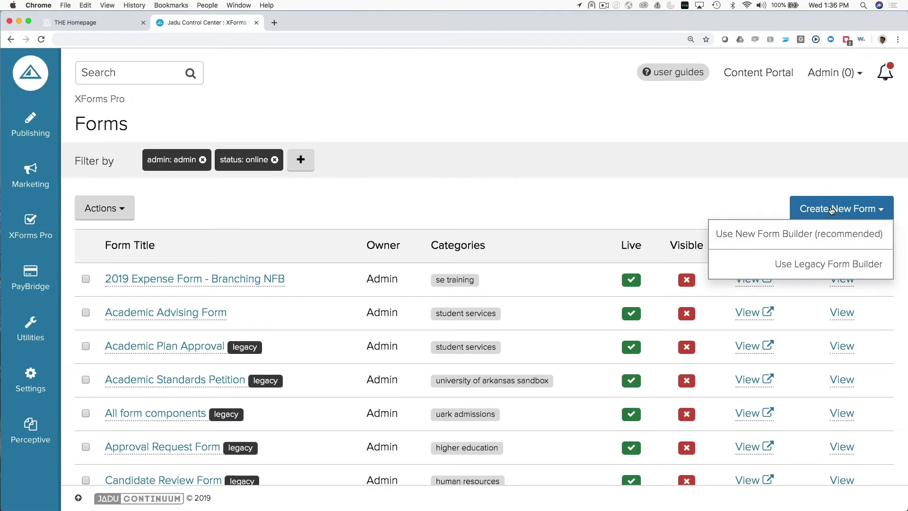
pyautogui.click(789, 239)
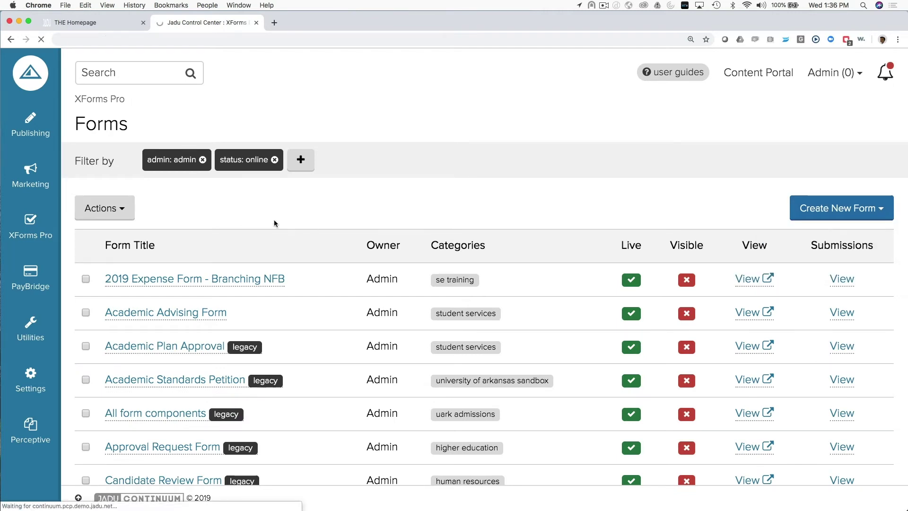
pyautogui.click(276, 234)
pyautogui.write('S')
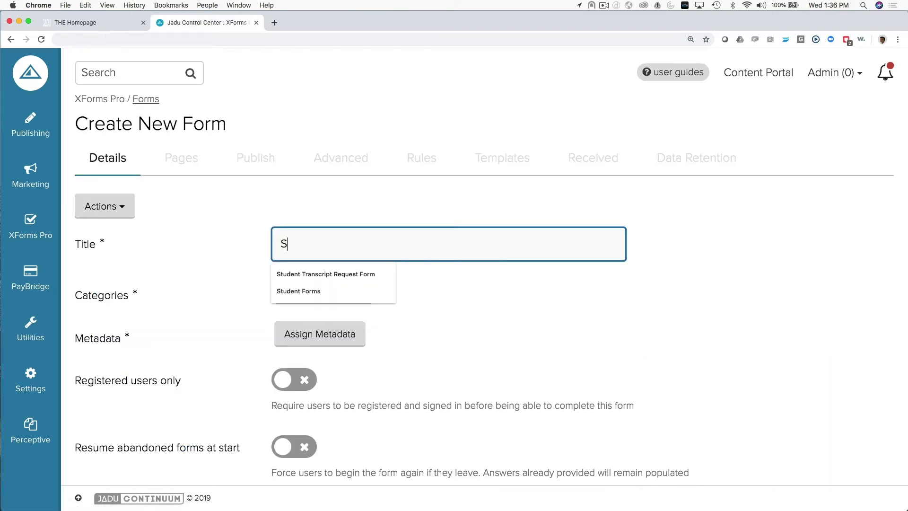
pyautogui.write('tudent Transcrip')
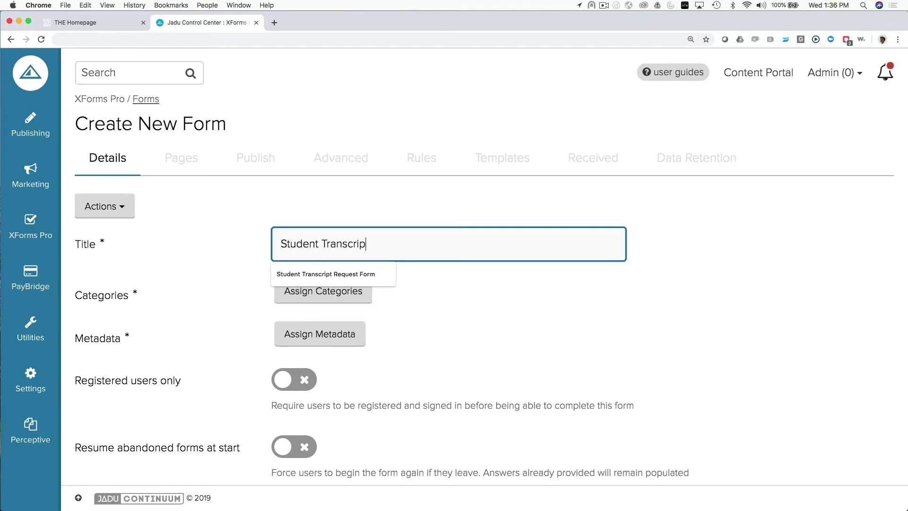
pyautogui.write('t Request Form')
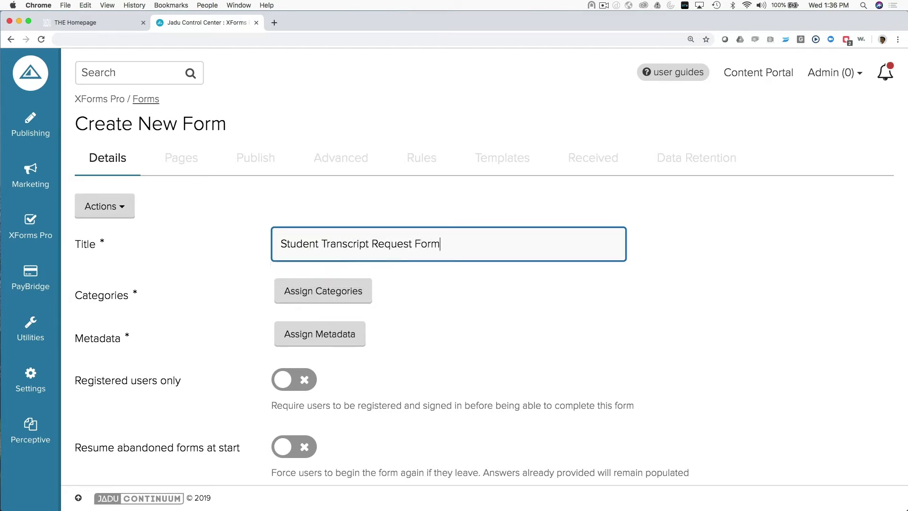
# Step: Add the Higher Education > Student Services > Registrar category to the form
pyautogui.click(316, 295)
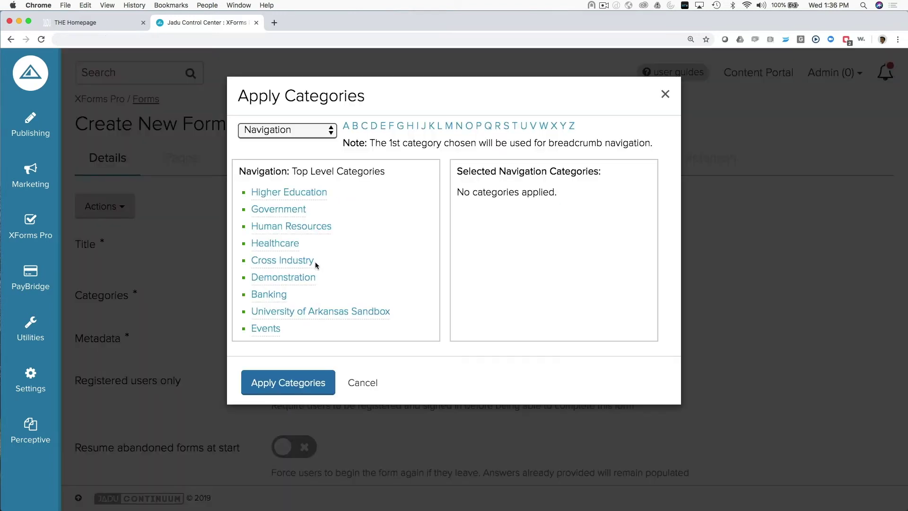
pyautogui.click(283, 194)
pyautogui.scroll(-1, 277, 296)
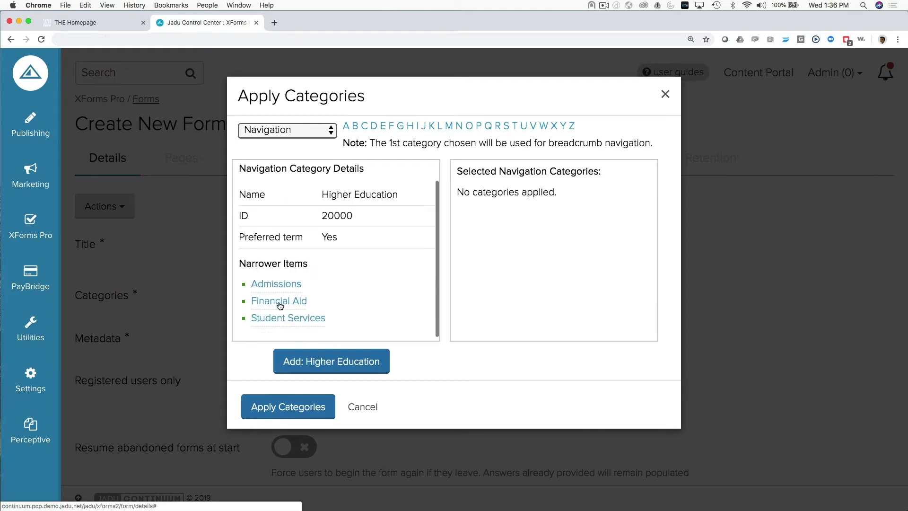
pyautogui.doubleClick(272, 317)
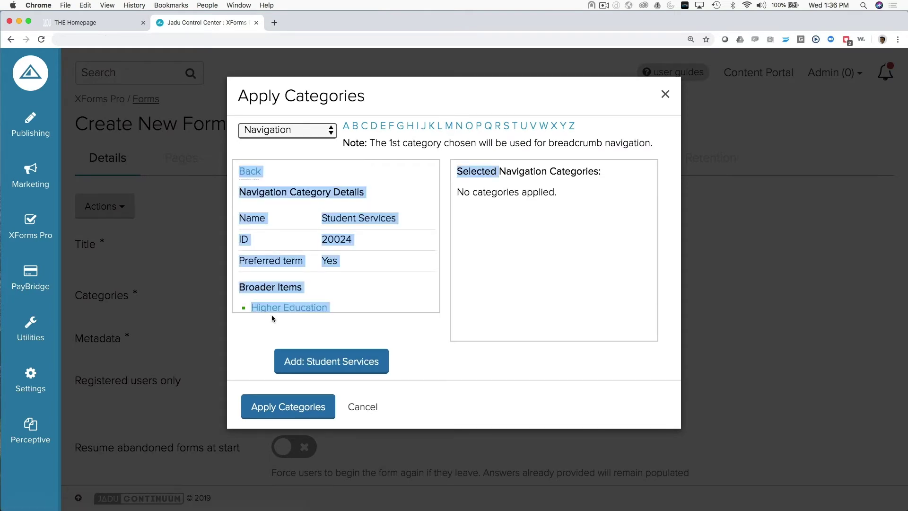
pyautogui.click(364, 310)
pyautogui.scroll(-2, 320, 307)
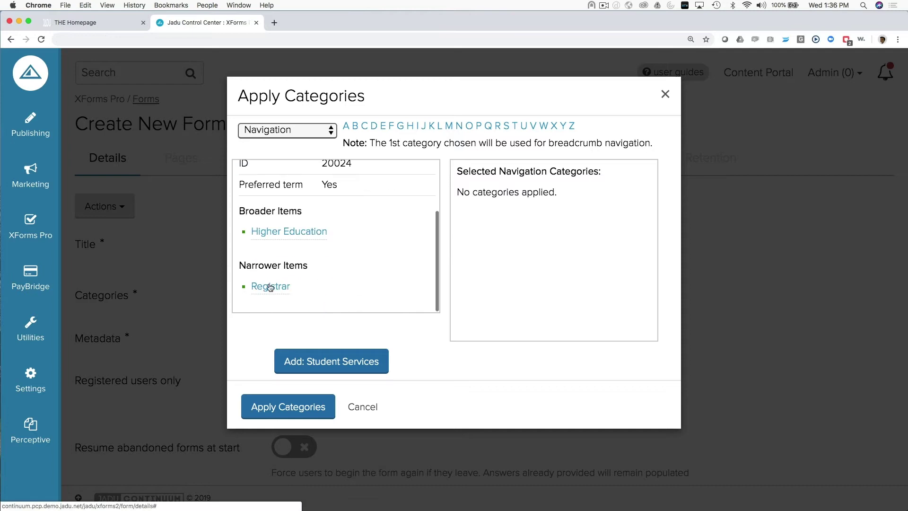
pyautogui.click(267, 286)
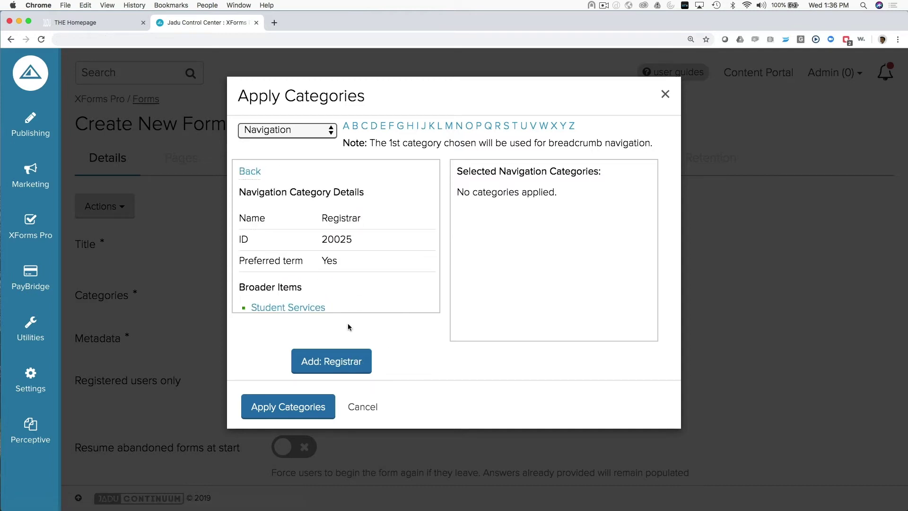
pyautogui.click(342, 367)
# Step: Apply the Registrar category and set the description 'Online form for students to request'
pyautogui.click(301, 400)
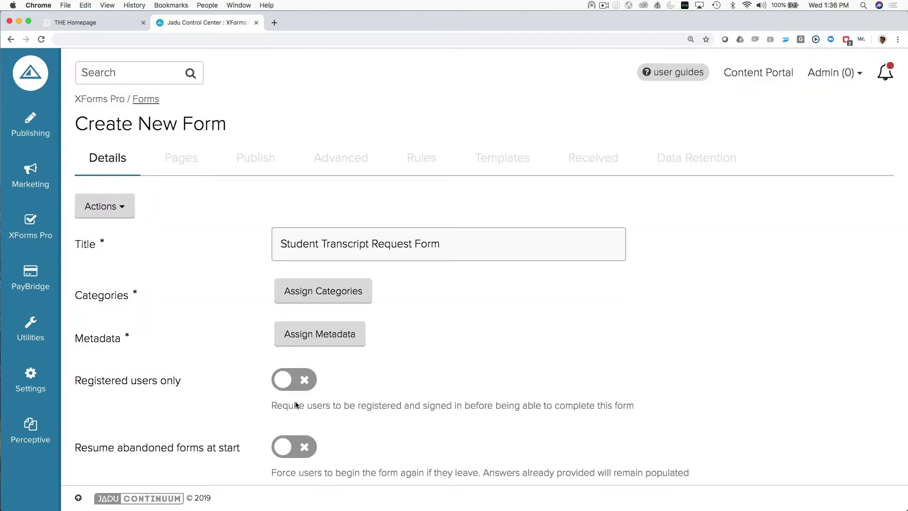
pyautogui.click(307, 338)
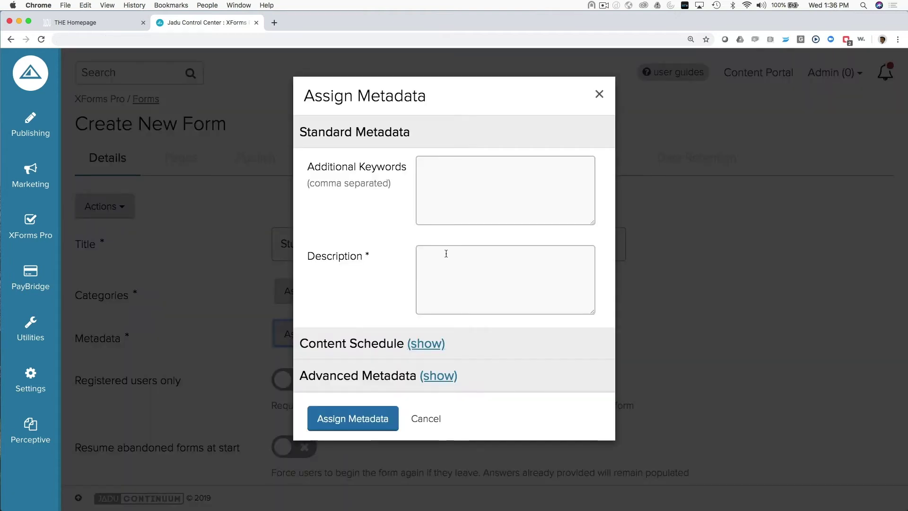
pyautogui.click(448, 259)
pyautogui.write('Online ')
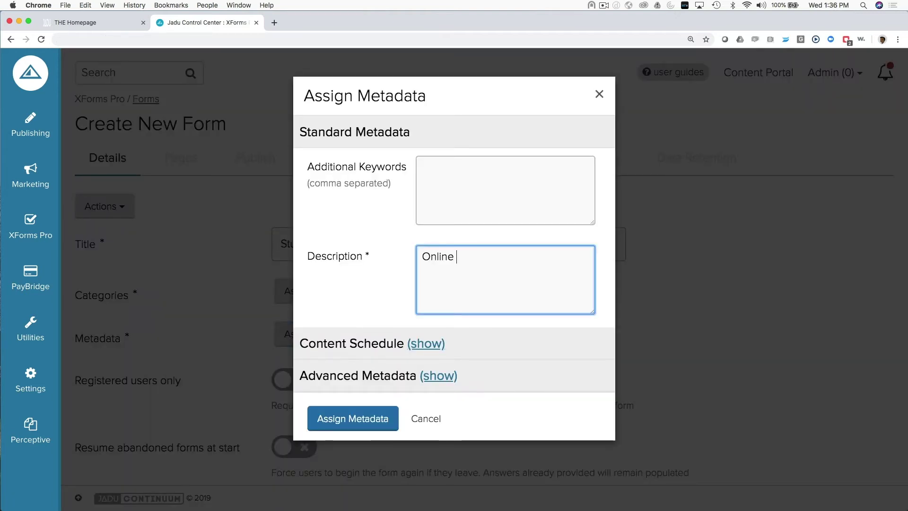
pyautogui.write('form for students')
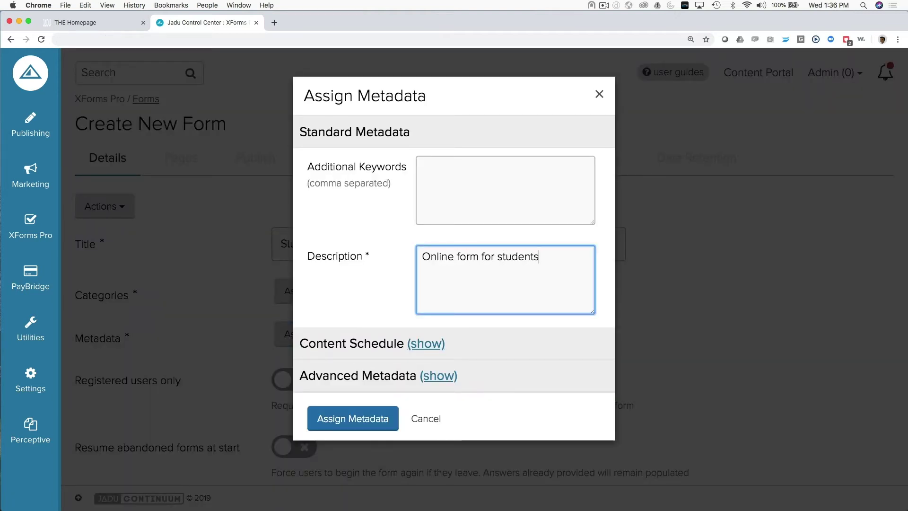
pyautogui.write(' to request')
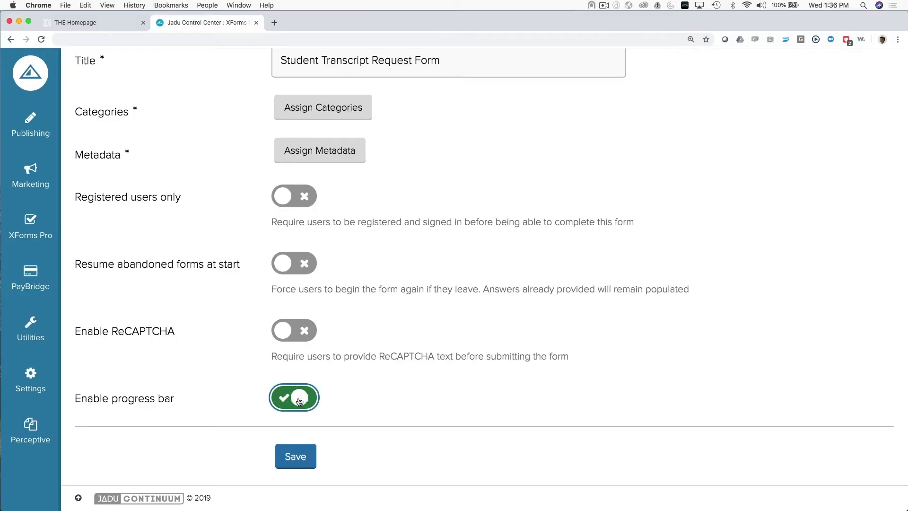
pyautogui.click(298, 401)
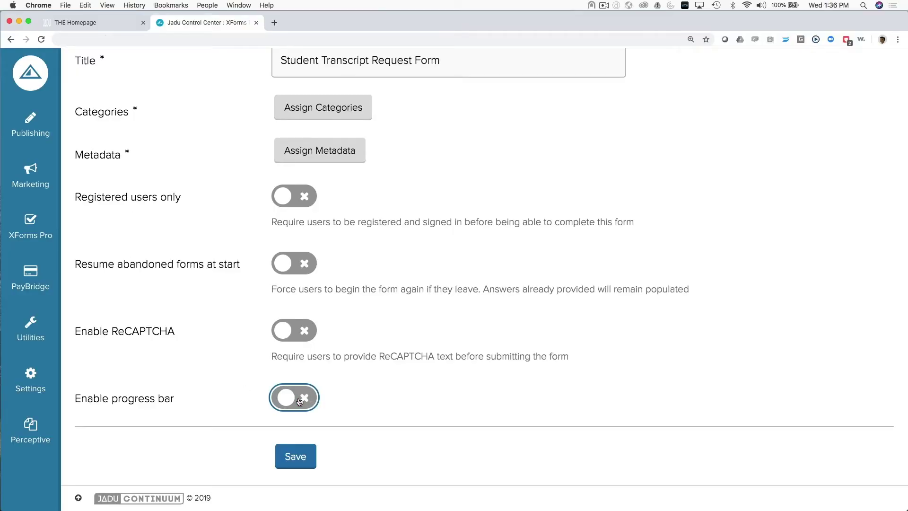
# Step: Try the progress bar and registered-users-only toggles, leaving registered-users-only off
pyautogui.click(293, 204)
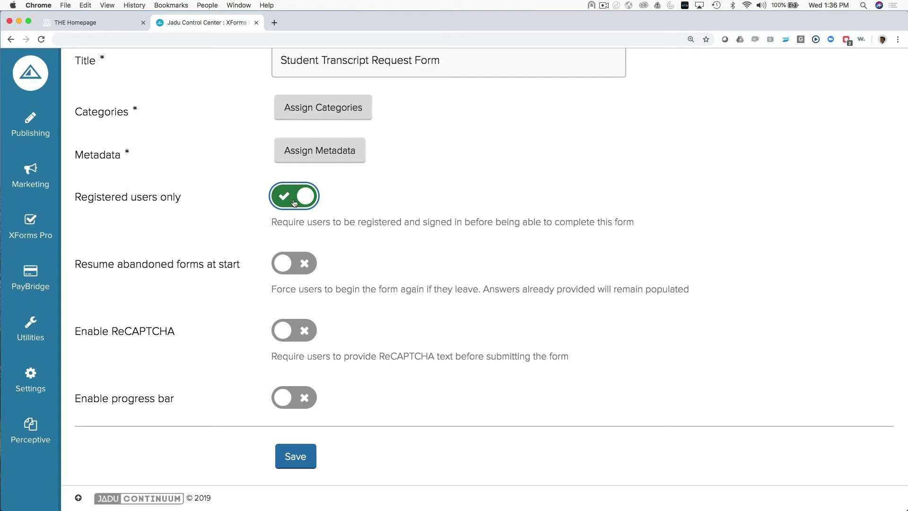
pyautogui.click(294, 205)
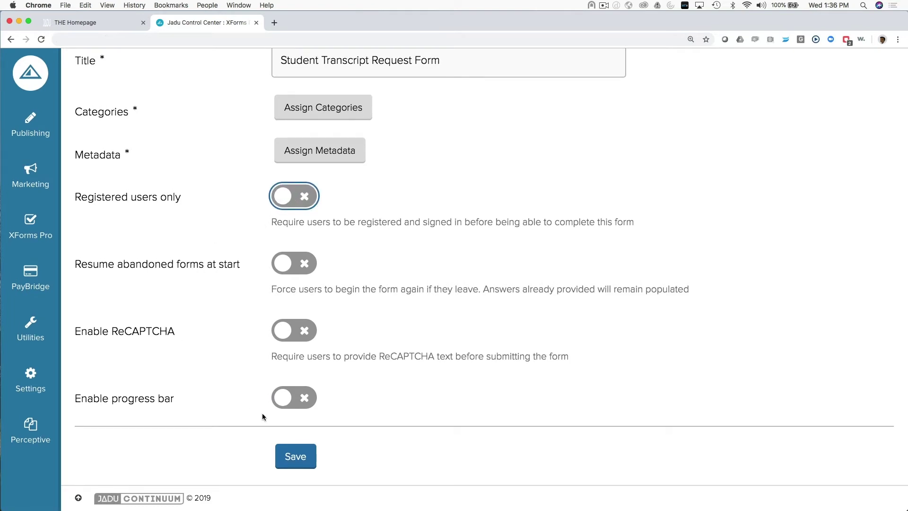
# Step: Save the form and start a new page template titled 'TRF - Student Infor'
pyautogui.click(294, 458)
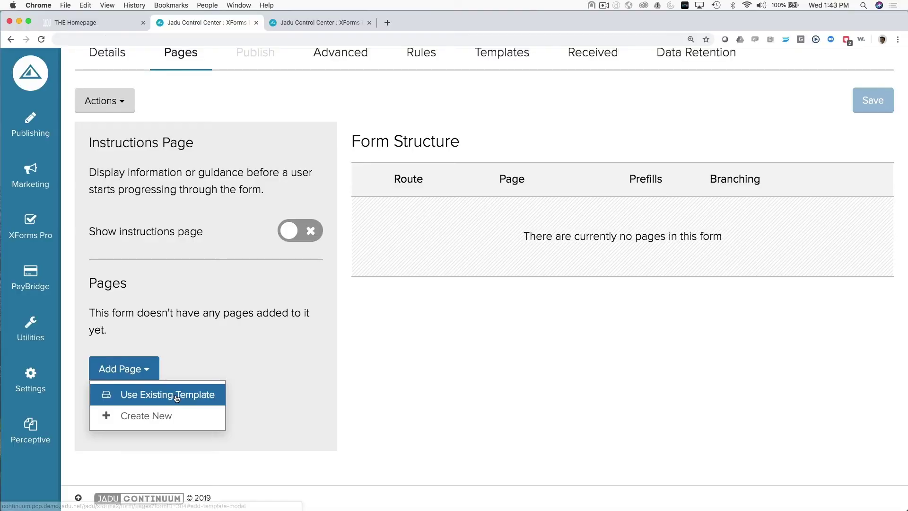
pyautogui.click(140, 415)
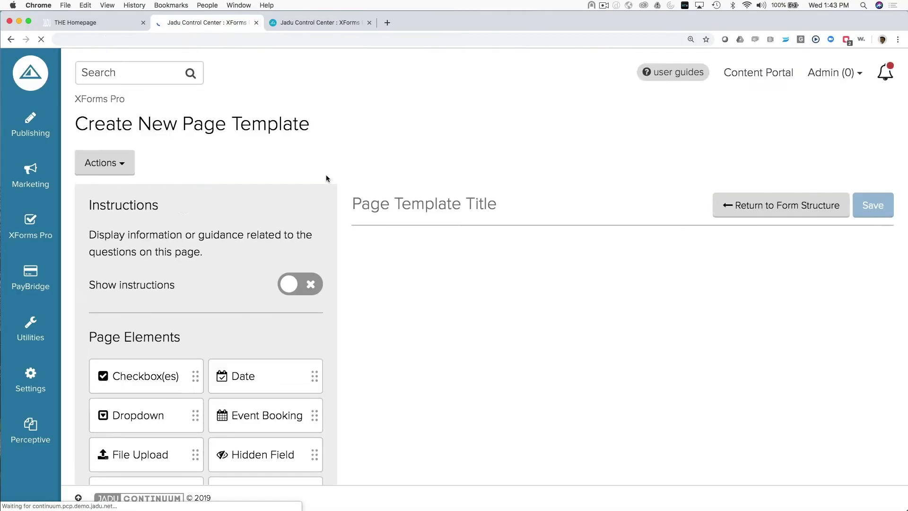
pyautogui.write('TRF')
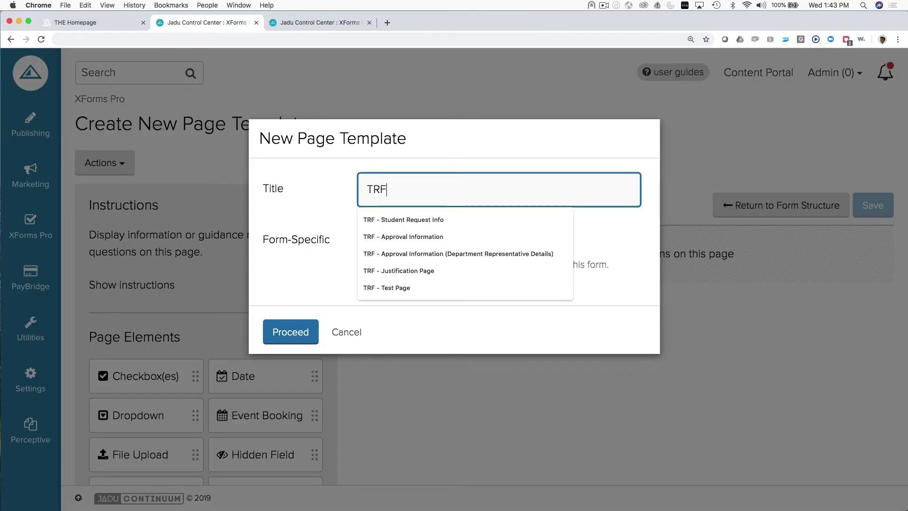
pyautogui.write(' - Student Infor')
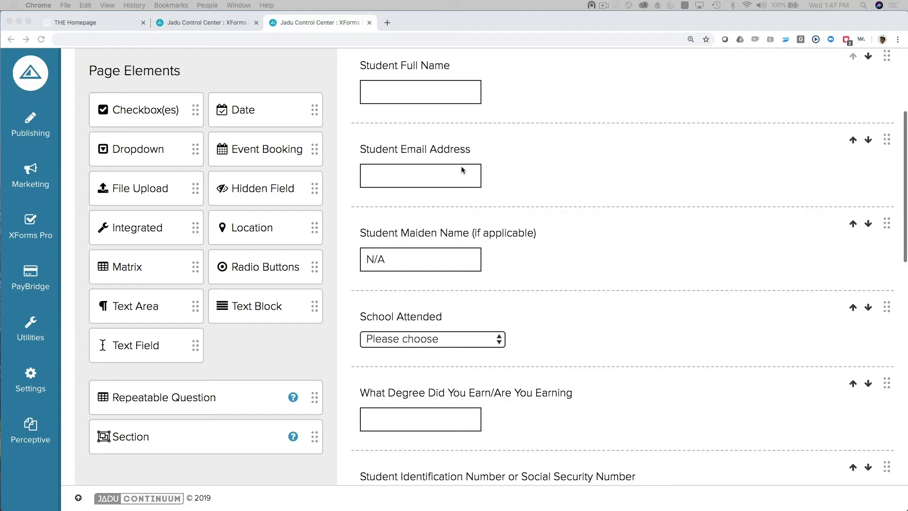
pyautogui.scroll(-1, 460, 169)
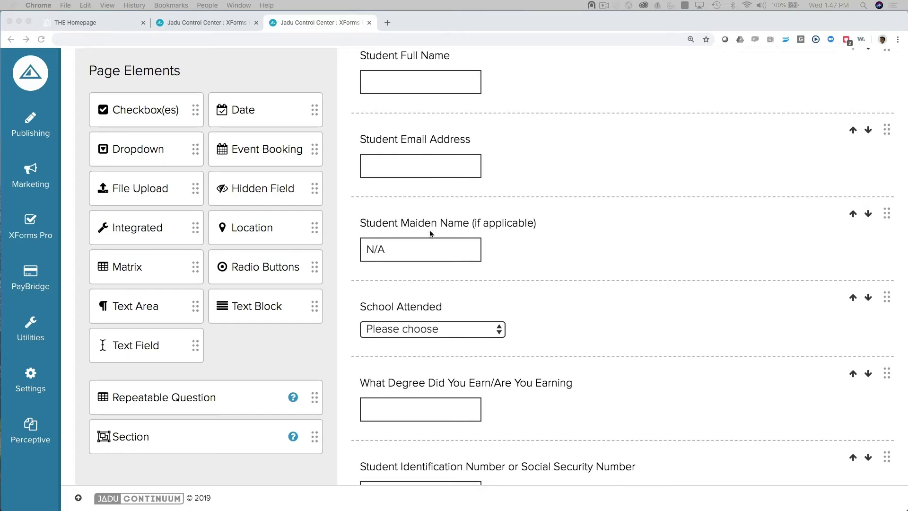
pyautogui.scroll(-5, 430, 233)
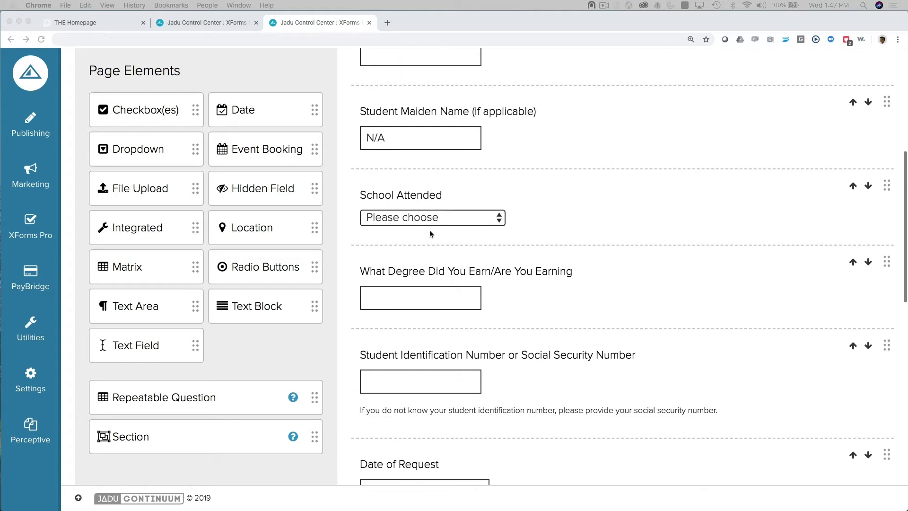
pyautogui.scroll(-3, 430, 229)
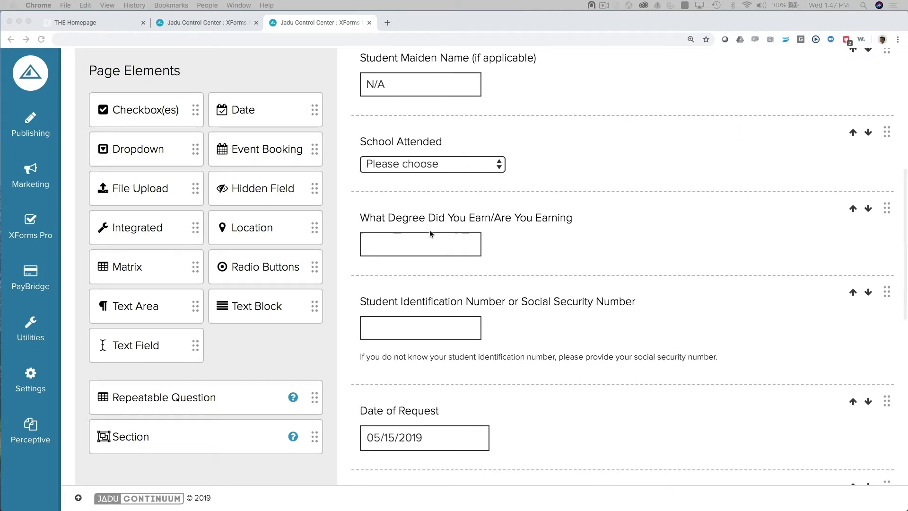
pyautogui.scroll(-5, 430, 229)
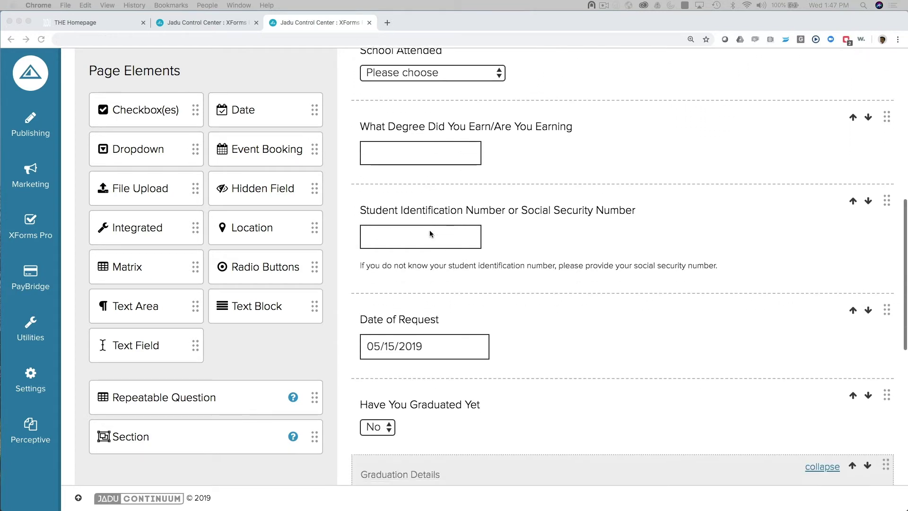
pyautogui.scroll(-5, 430, 233)
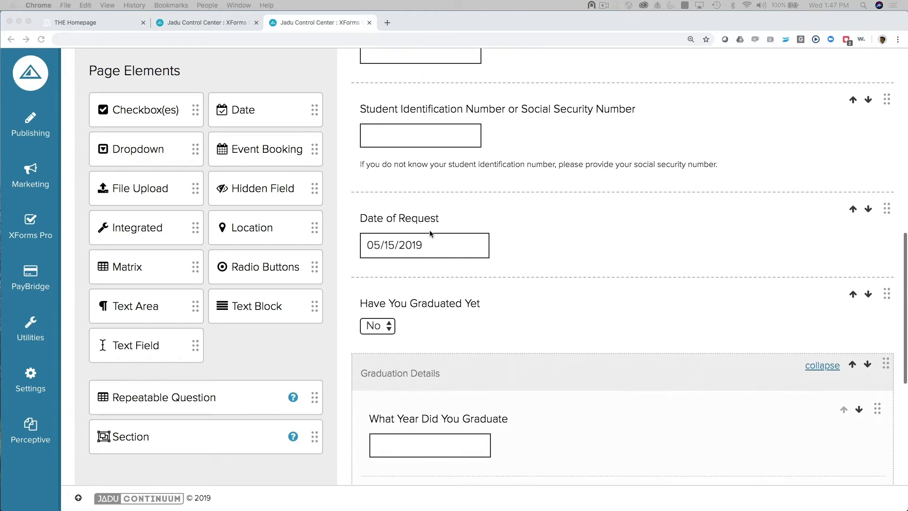
pyautogui.scroll(-10, 429, 233)
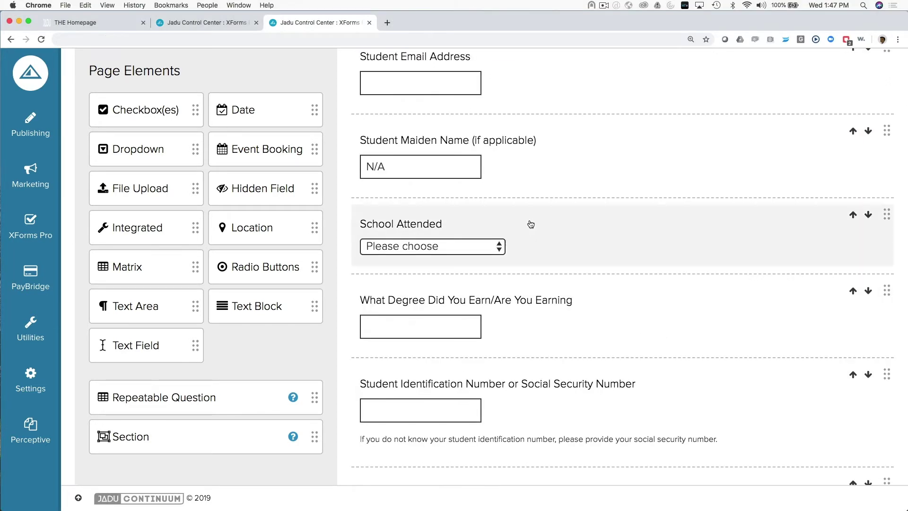
pyautogui.click(530, 219)
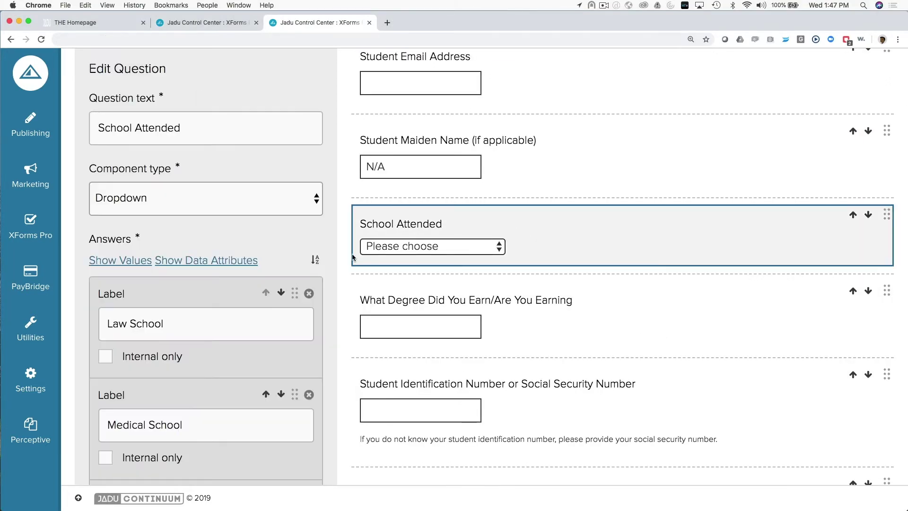
pyautogui.scroll(-8, 234, 260)
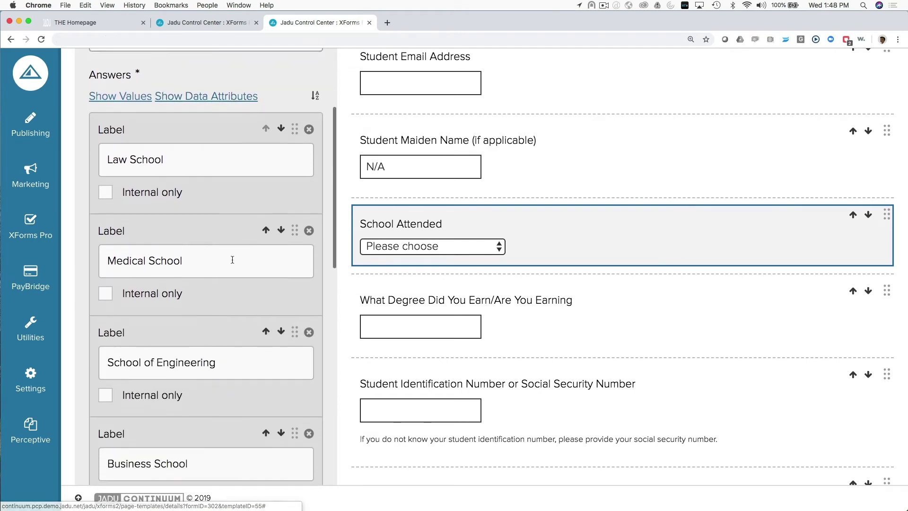
pyautogui.scroll(-4, 232, 259)
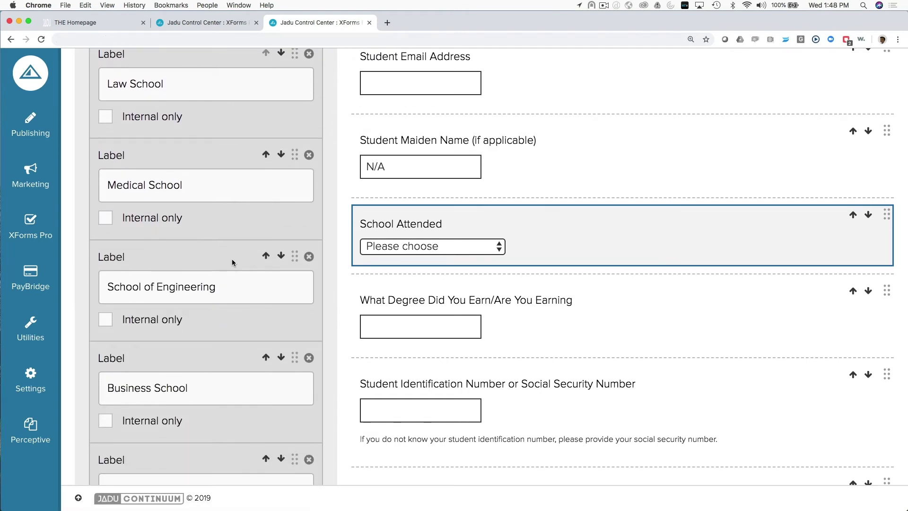
pyautogui.scroll(-3, 231, 259)
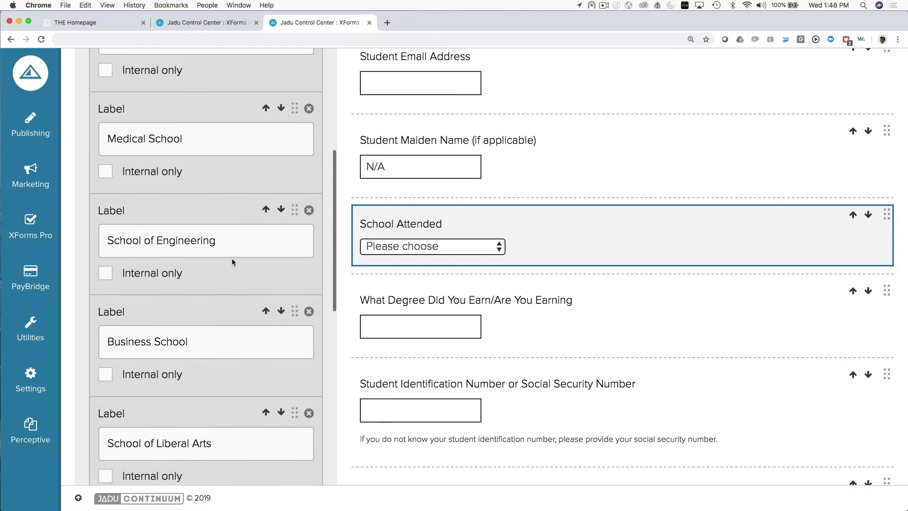
pyautogui.scroll(-9, 232, 258)
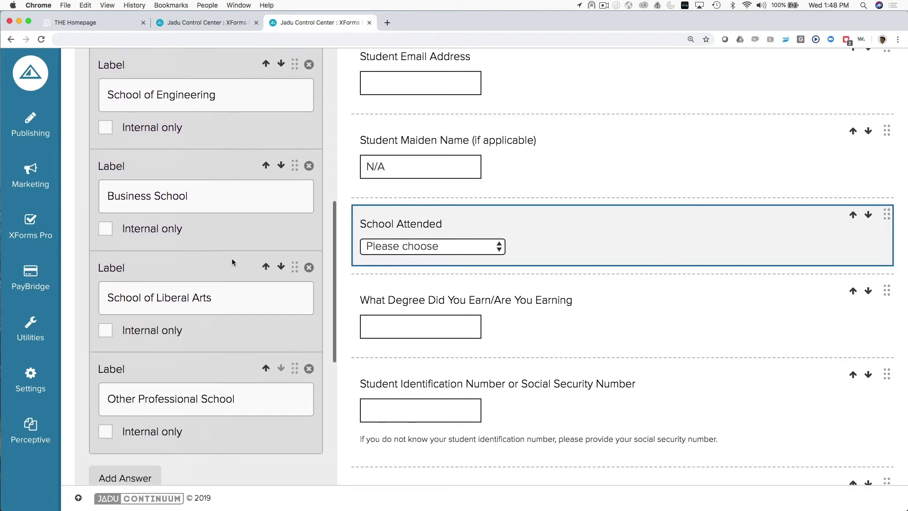
pyautogui.scroll(-1, 232, 258)
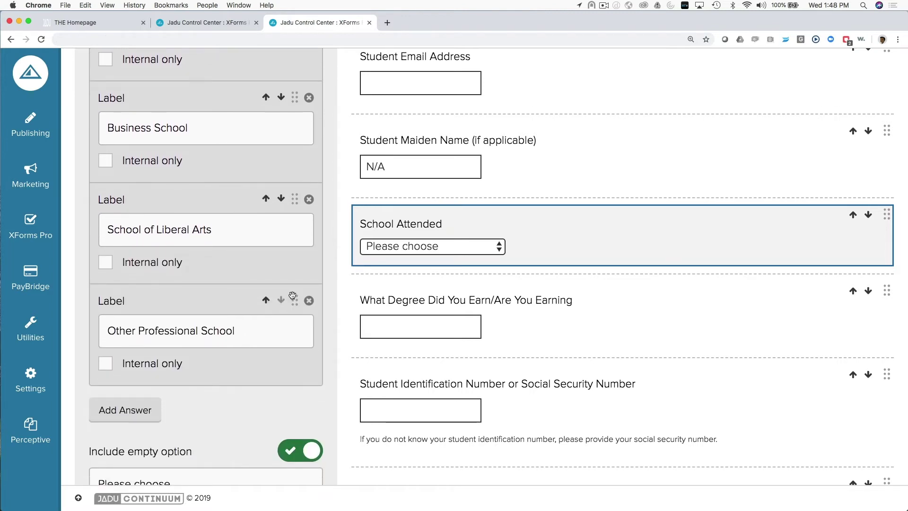
pyautogui.click(309, 300)
pyautogui.moveTo(279, 229); pyautogui.dragTo(258, 334)
pyautogui.scroll(-10, 257, 335)
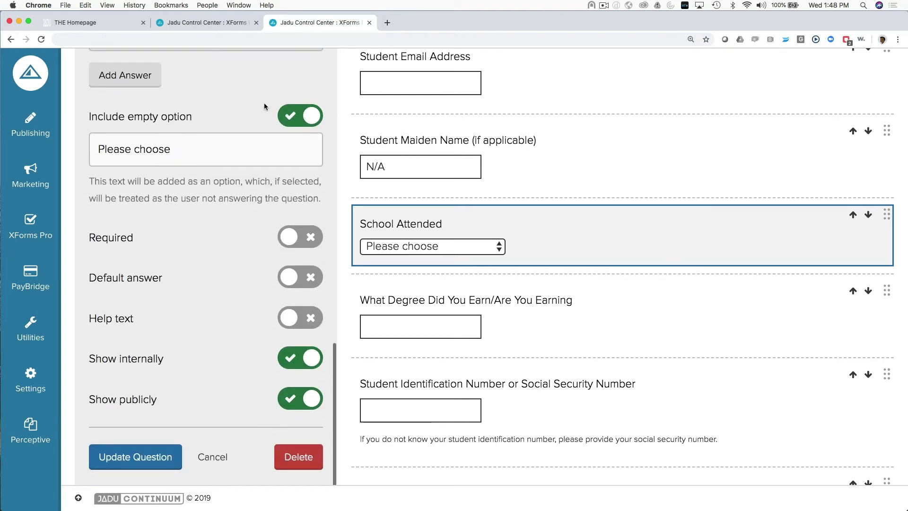
pyautogui.click(291, 284)
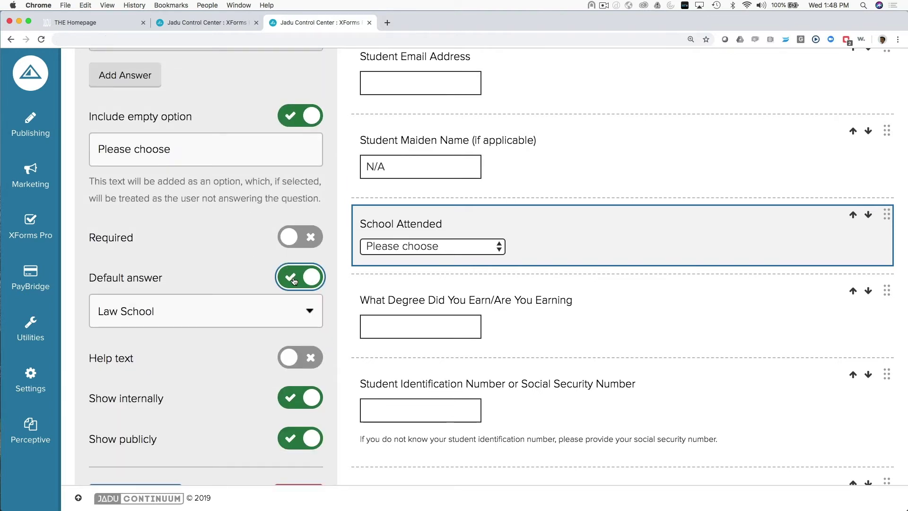
pyautogui.click(295, 280)
pyautogui.click(301, 242)
pyautogui.click(301, 240)
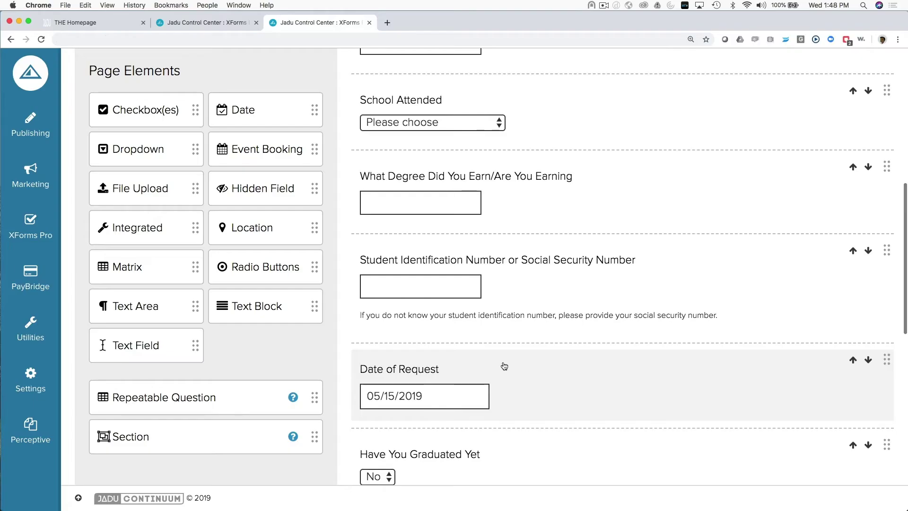
# Step: Check the Date of Request question's past-dates-only option, leaving it switched off
pyautogui.click(530, 377)
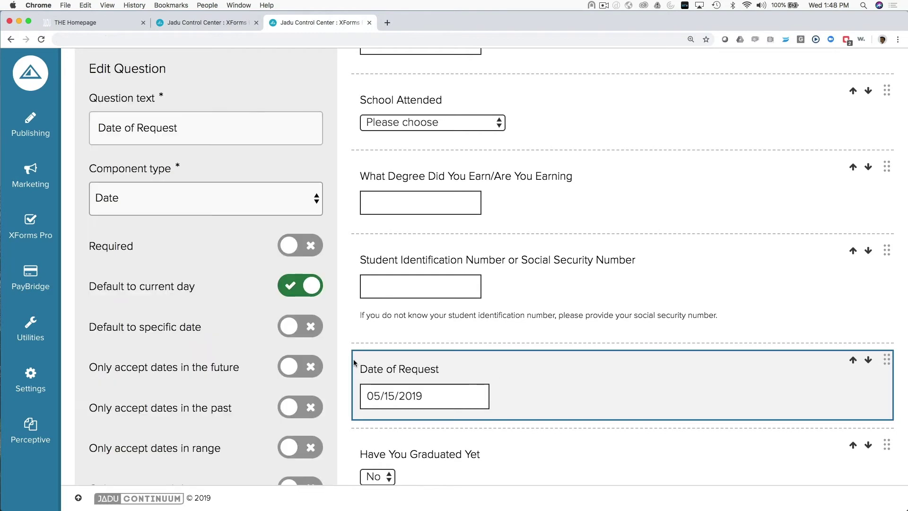
pyautogui.scroll(-4, 186, 314)
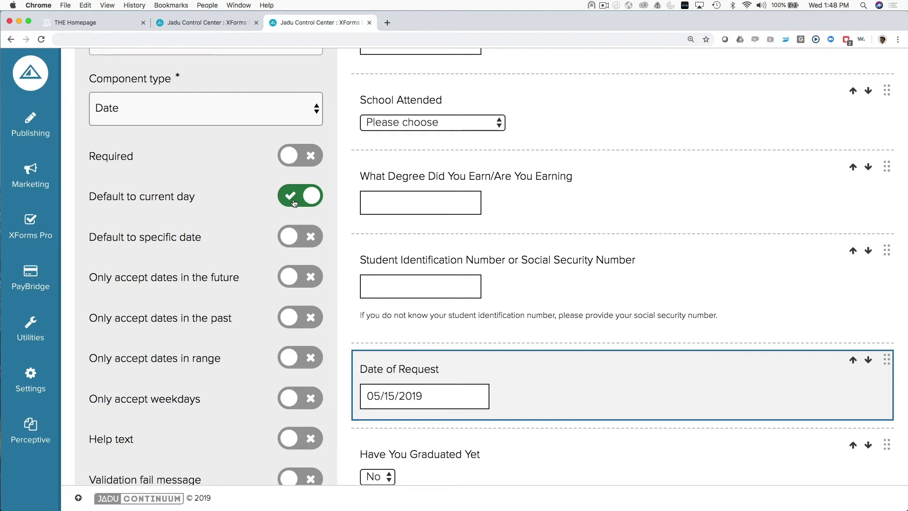
pyautogui.scroll(-4, 293, 203)
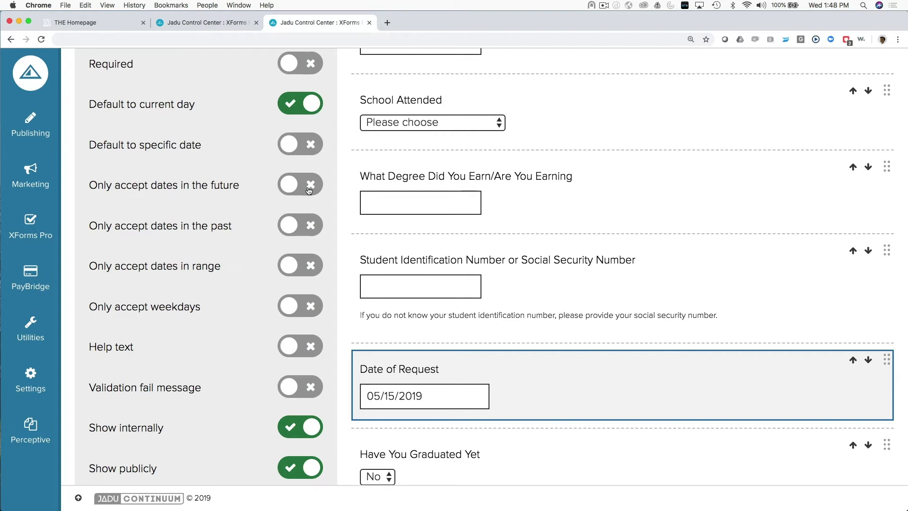
pyautogui.click(305, 227)
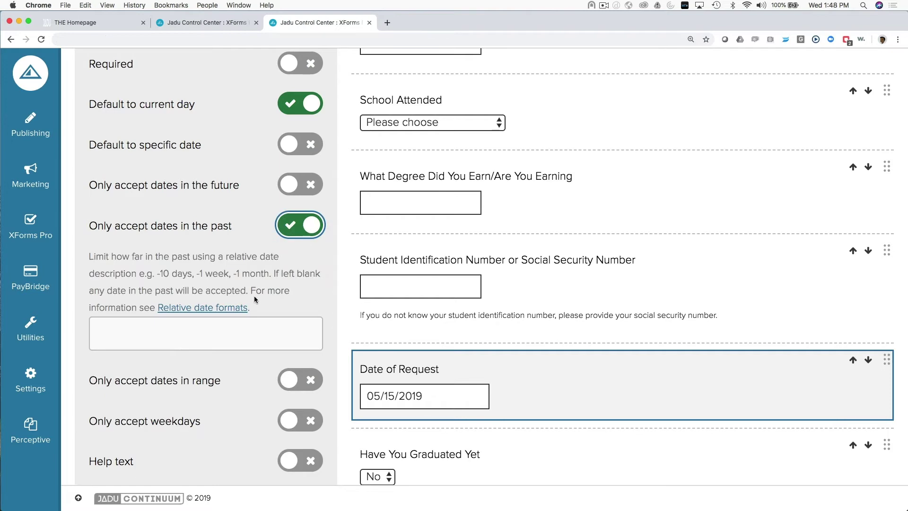
pyautogui.click(291, 231)
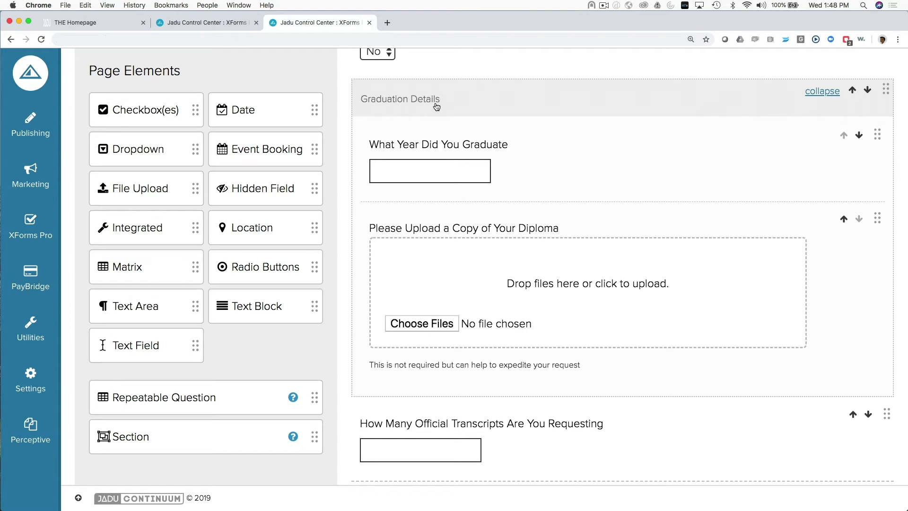
pyautogui.click(436, 106)
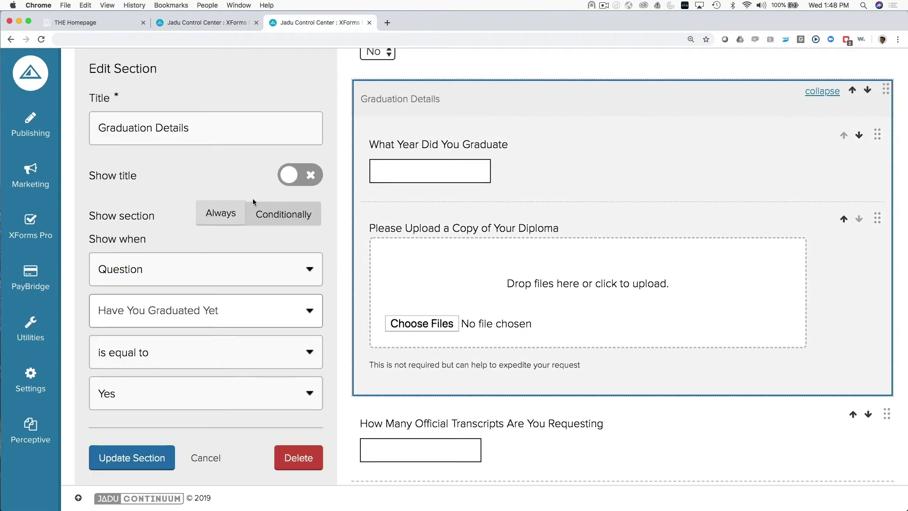
pyautogui.scroll(-1, 164, 171)
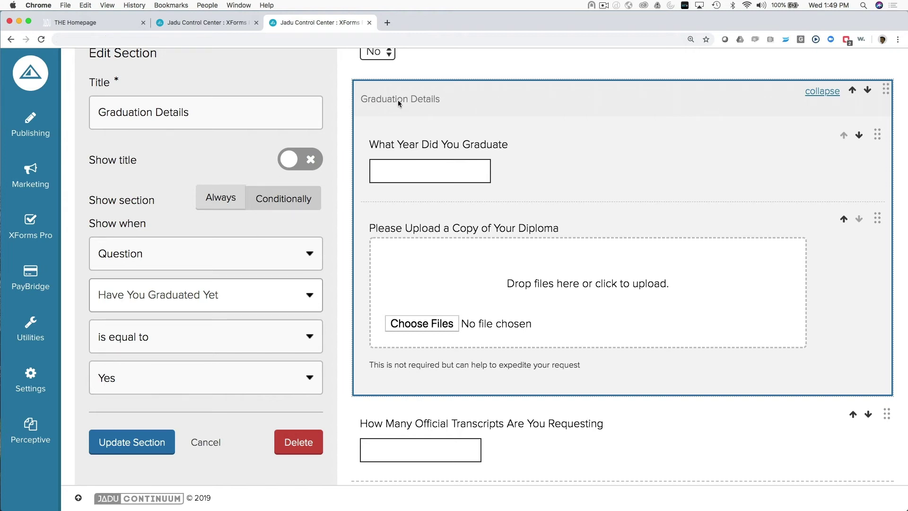
pyautogui.scroll(2, 398, 101)
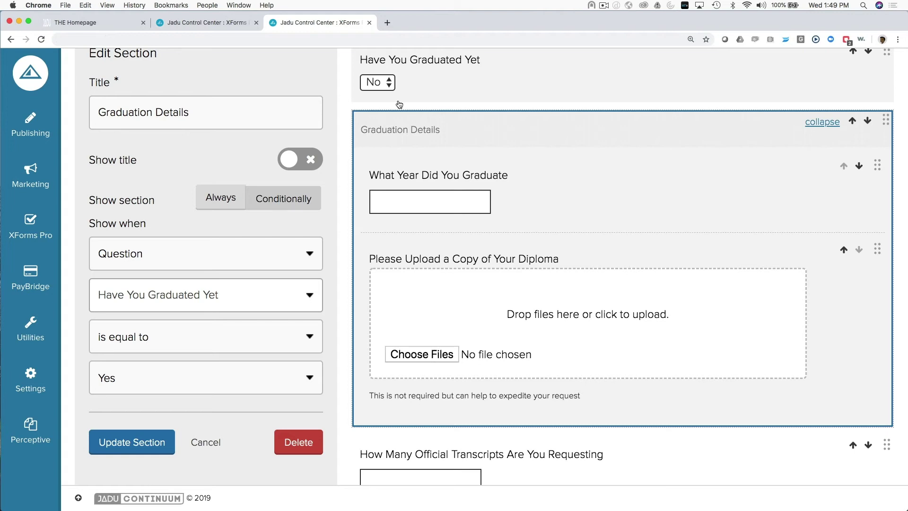
pyautogui.click(493, 202)
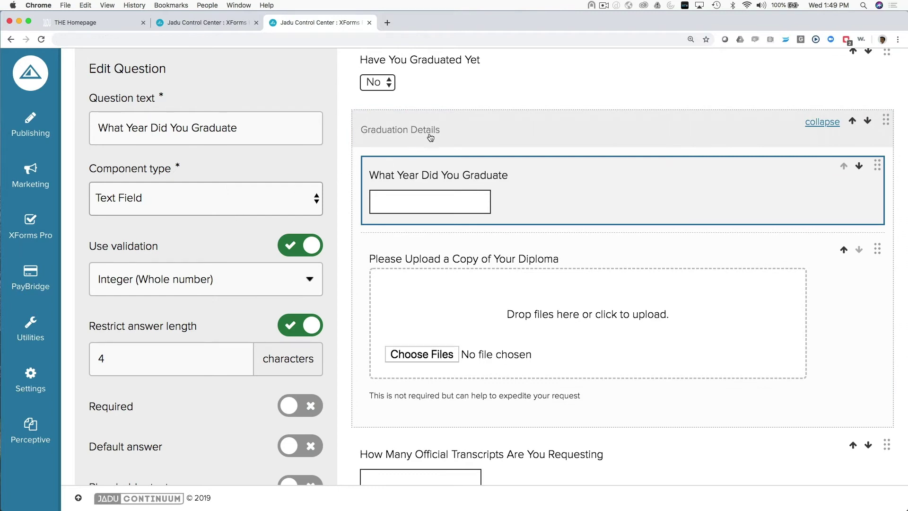
pyautogui.click(431, 137)
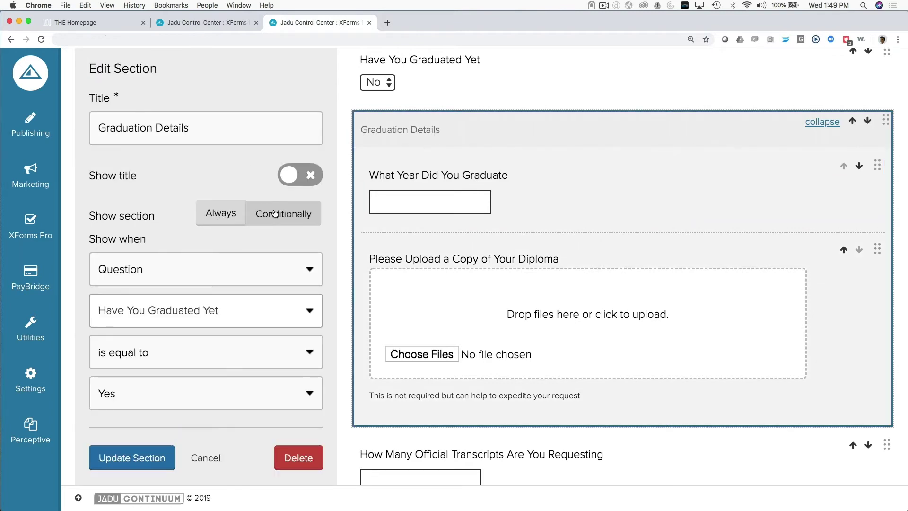
pyautogui.click(205, 274)
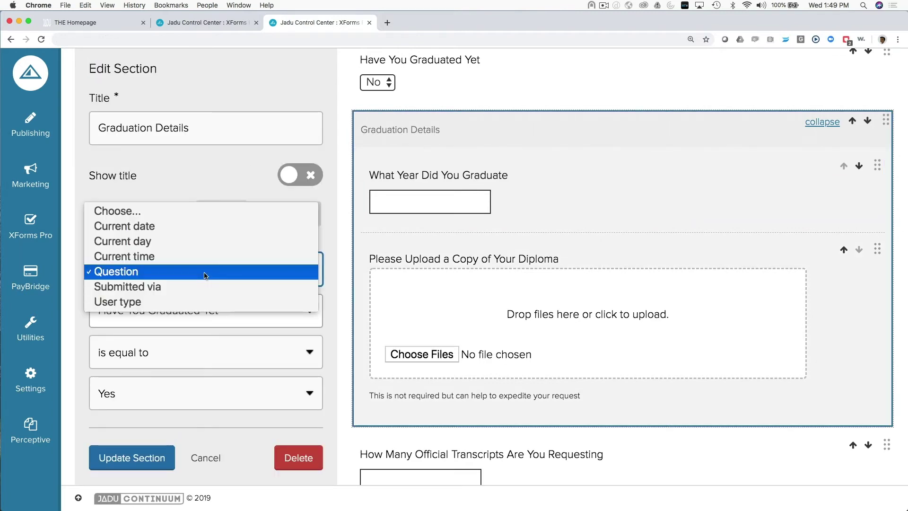
pyautogui.click(206, 273)
pyautogui.click(189, 320)
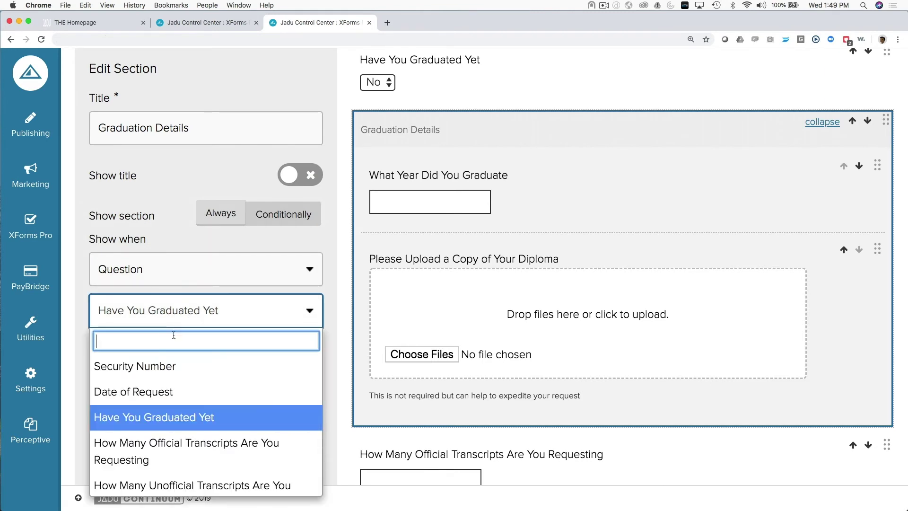
pyautogui.click(188, 312)
pyautogui.click(140, 352)
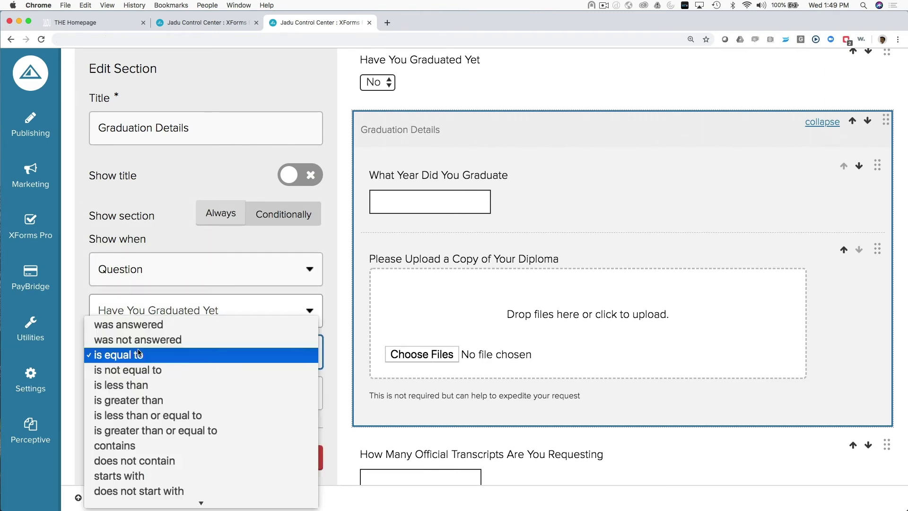
pyautogui.click(140, 354)
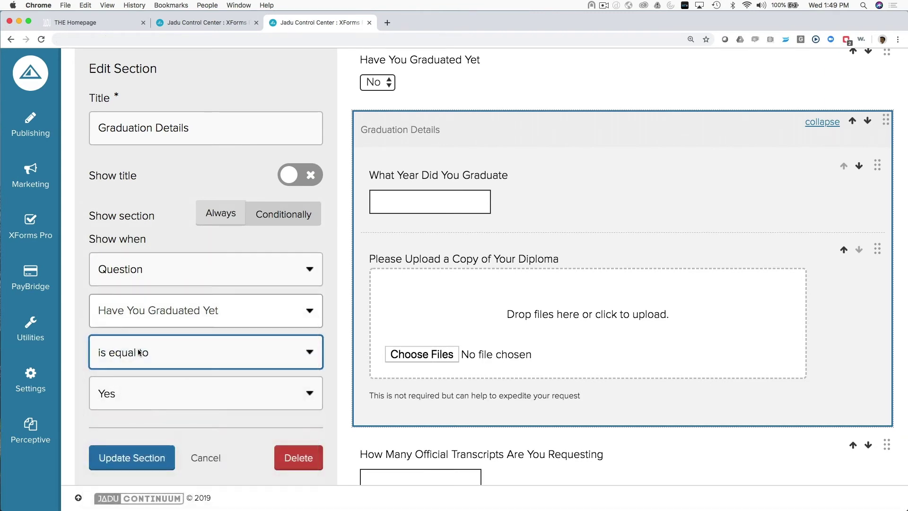
pyautogui.click(142, 386)
pyautogui.click(121, 395)
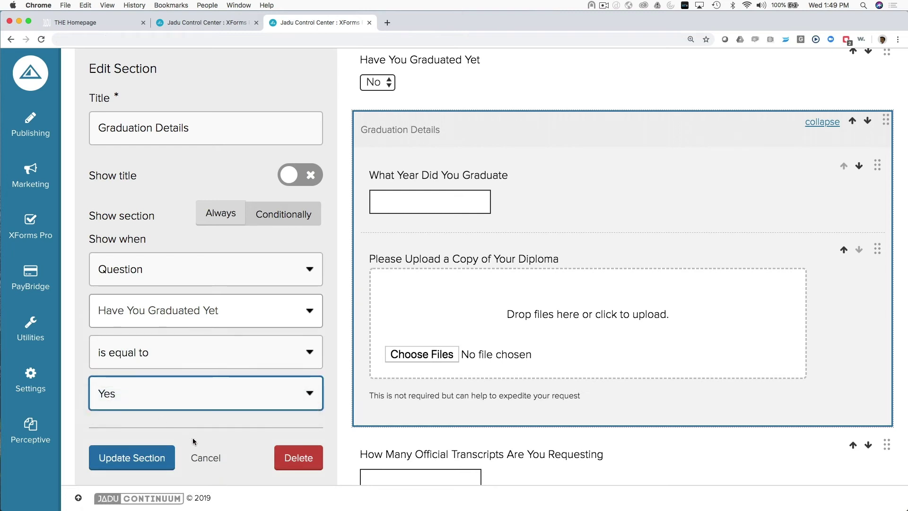
pyautogui.click(206, 458)
pyautogui.scroll(-10, 494, 290)
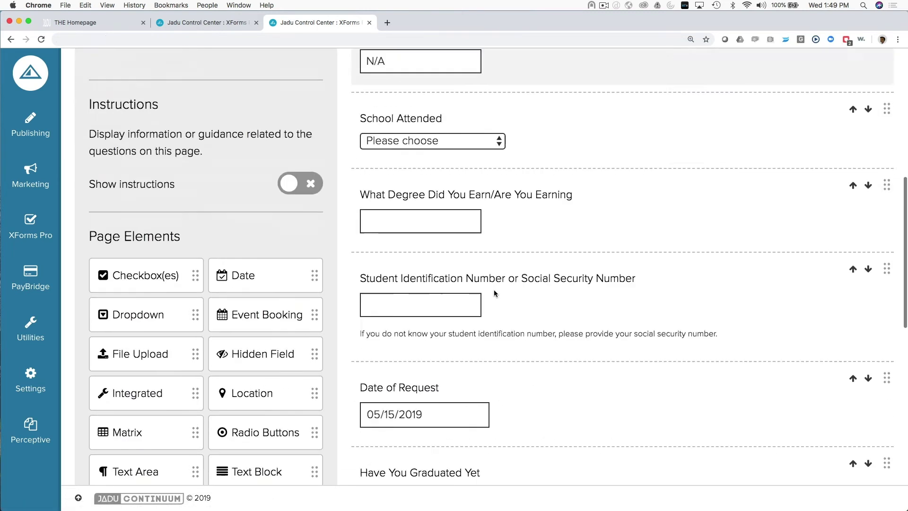
pyautogui.scroll(-2, 495, 295)
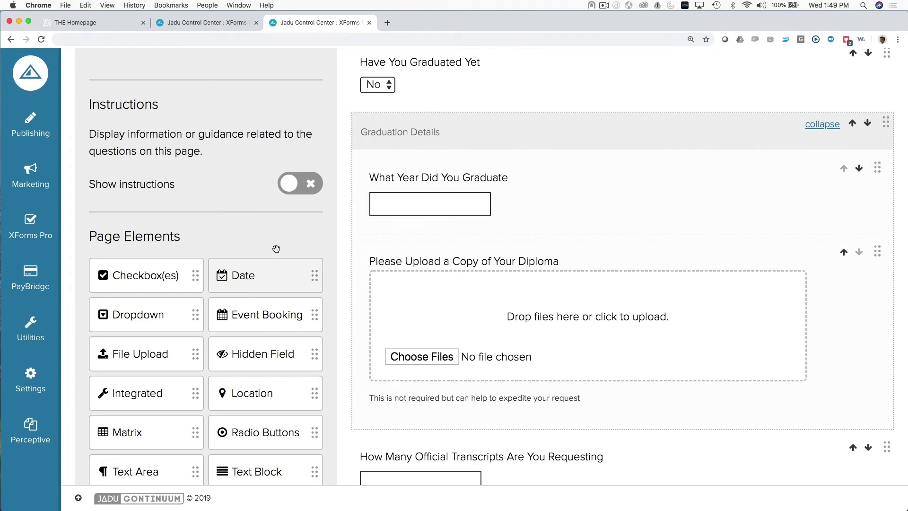
pyautogui.scroll(-1, 425, 200)
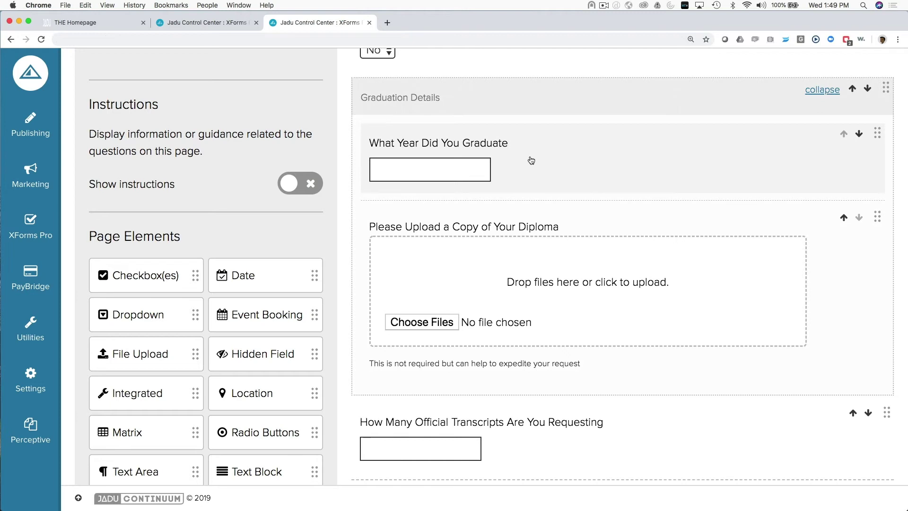
# Step: Look through the graduation year and diploma upload question settings, cancelling without changes
pyautogui.click(531, 160)
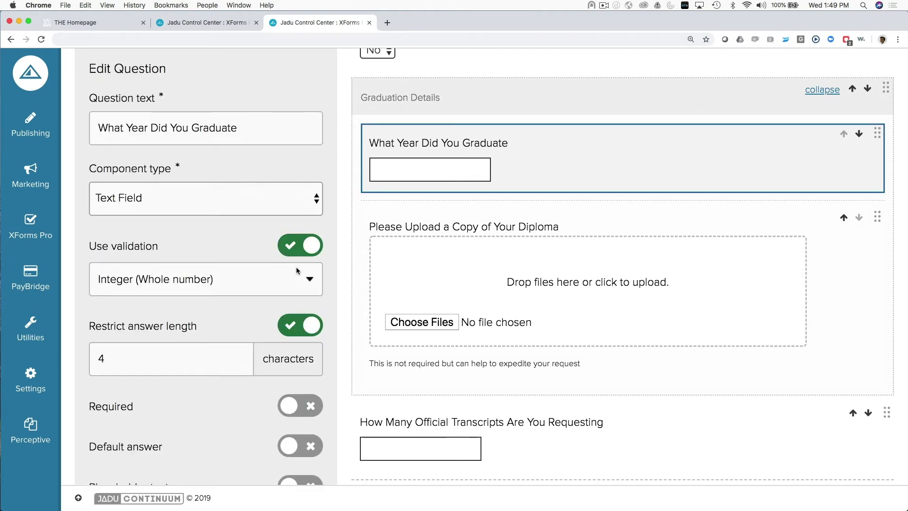
pyautogui.scroll(-6, 297, 270)
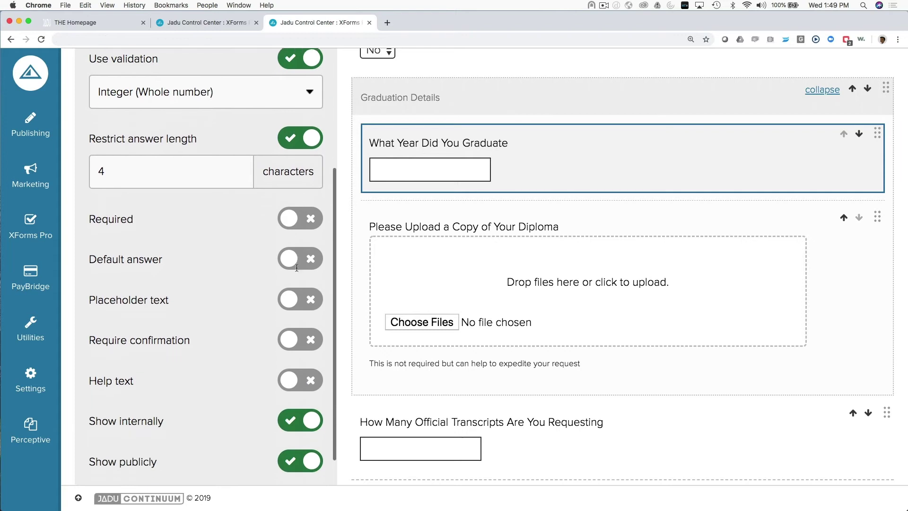
pyautogui.scroll(-3, 297, 267)
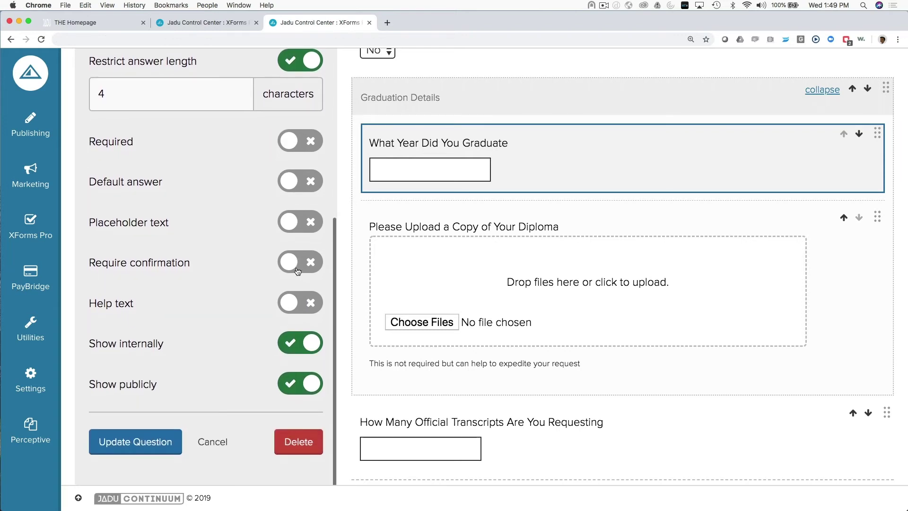
pyautogui.click(499, 220)
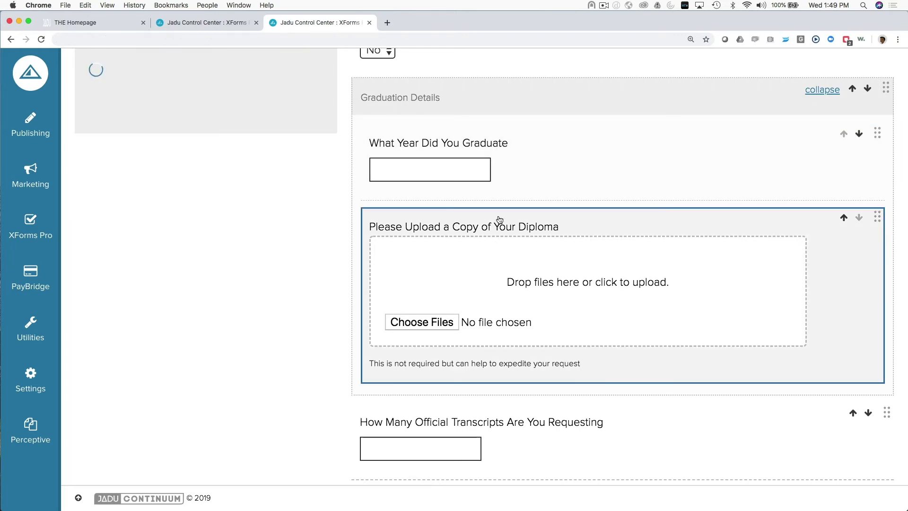
pyautogui.scroll(-2, 214, 259)
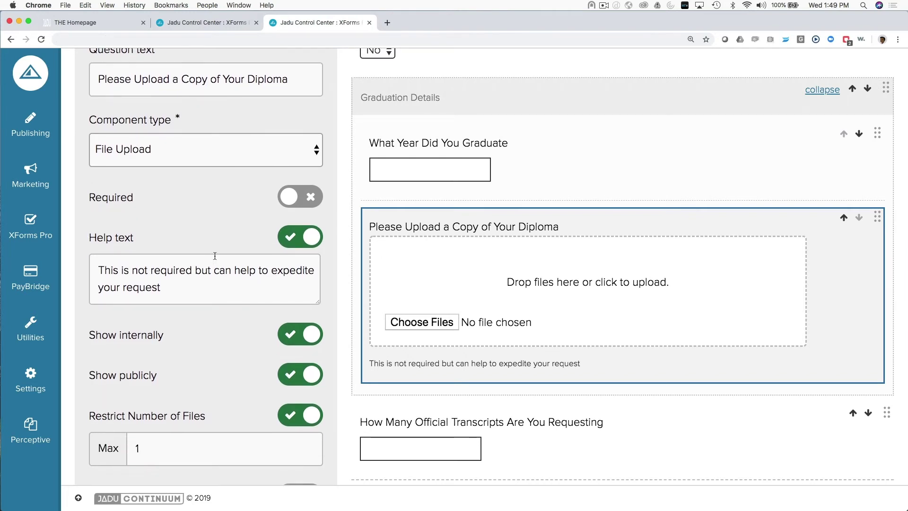
pyautogui.scroll(-4, 214, 256)
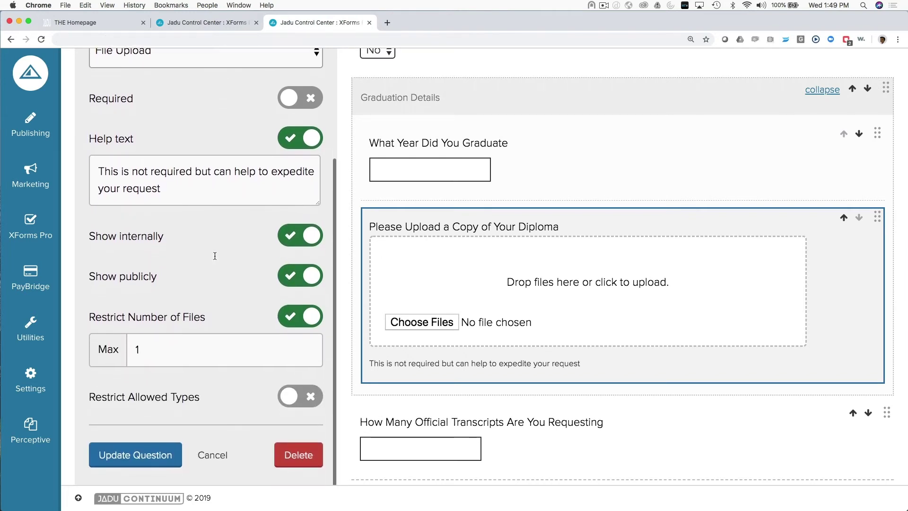
pyautogui.scroll(-1, 203, 182)
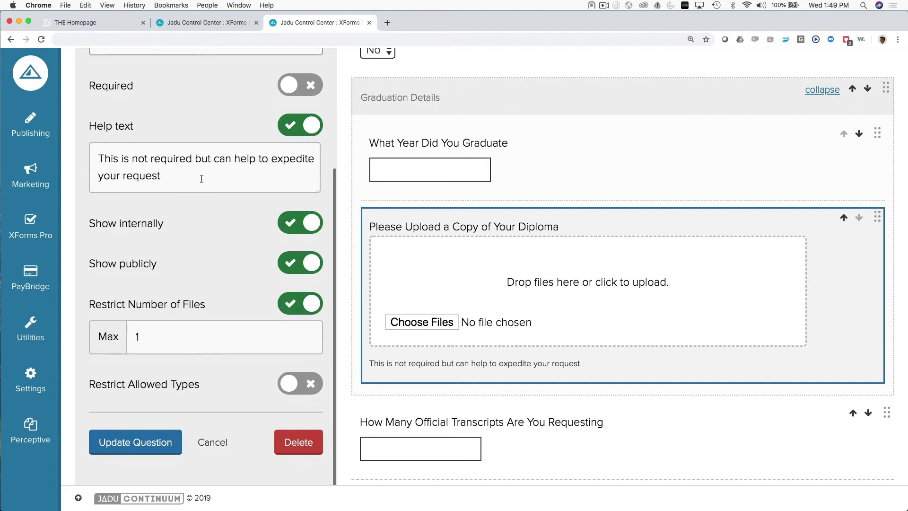
pyautogui.click(207, 442)
pyautogui.scroll(-15, 546, 361)
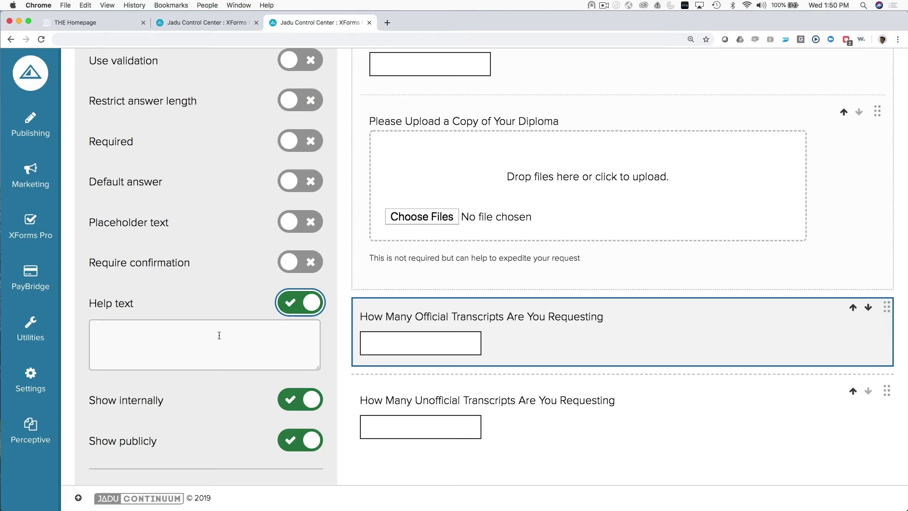
# Step: Add help text 'Each official copy costs $5.00' to Official Transcripts and update it
pyautogui.click(219, 335)
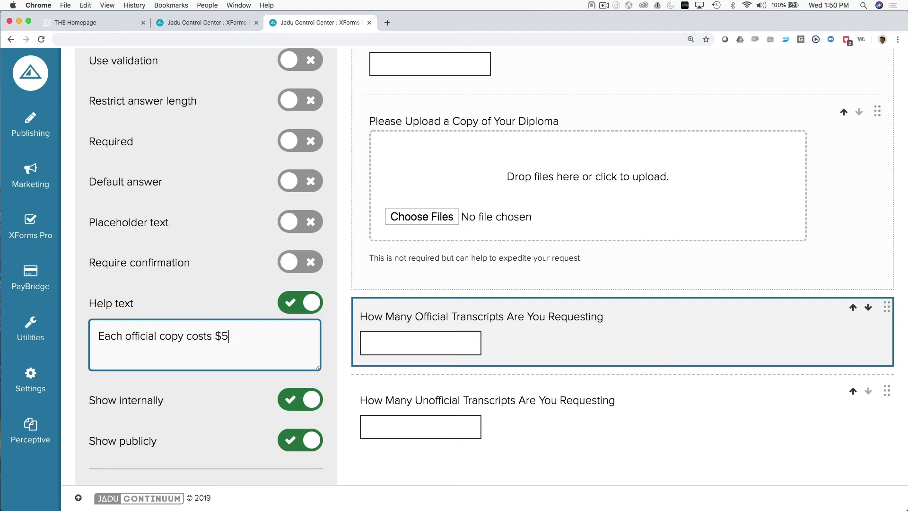
pyautogui.scroll(-2, 231, 368)
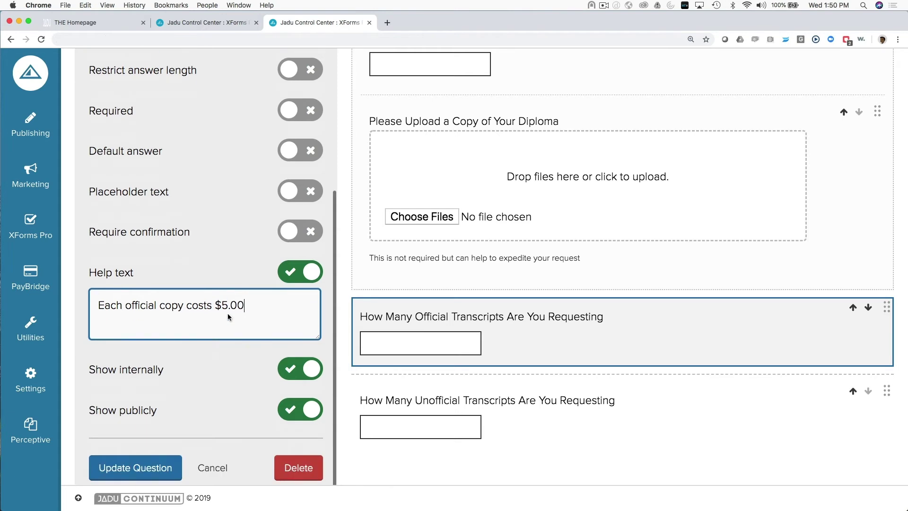
pyautogui.click(163, 439)
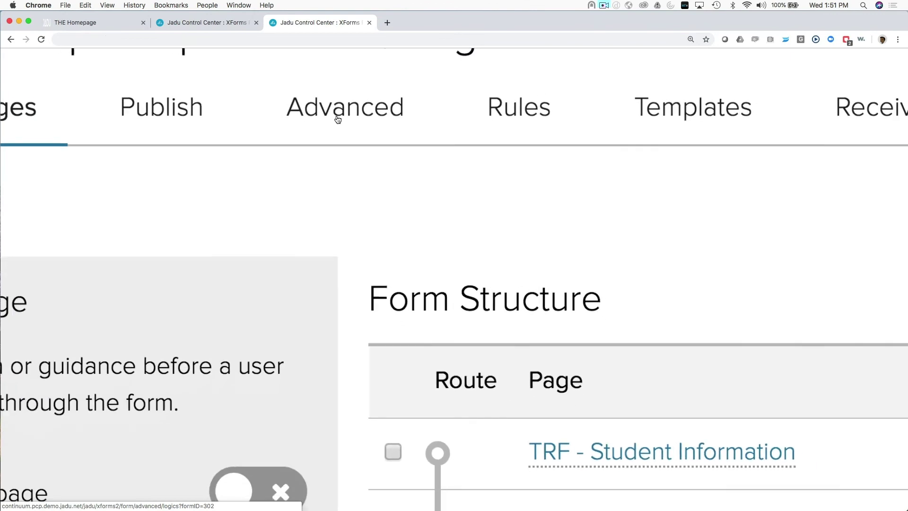
# Step: Inspect the Total Cost for Official Transcripts formula under Logic, then cancel without saving
pyautogui.scroll(-5, 338, 119)
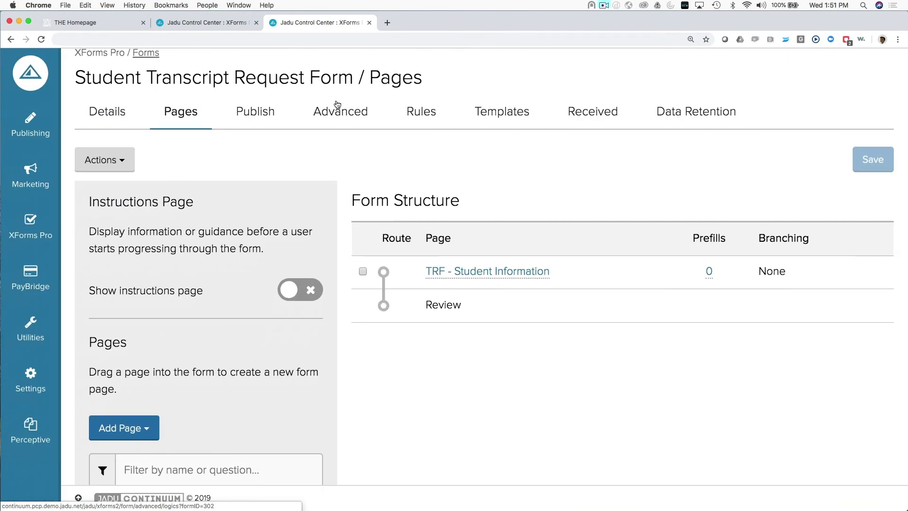
pyautogui.click(336, 115)
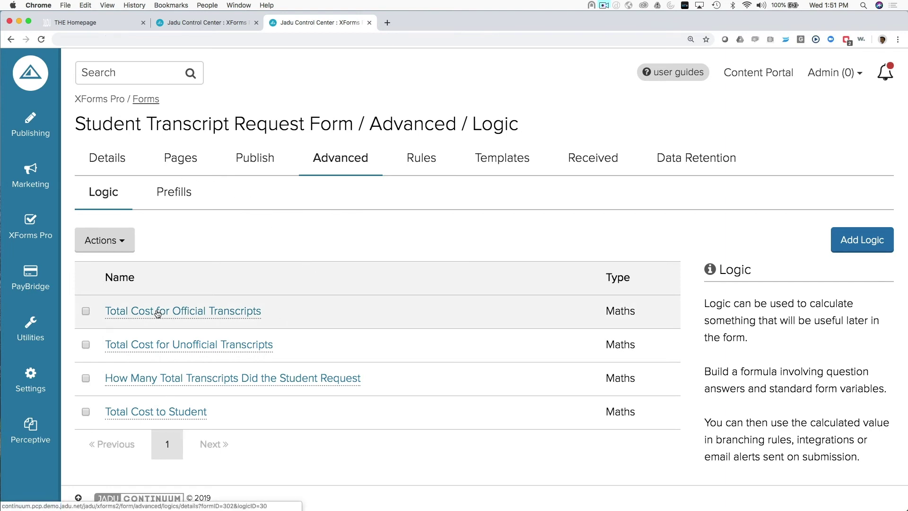
pyautogui.click(157, 312)
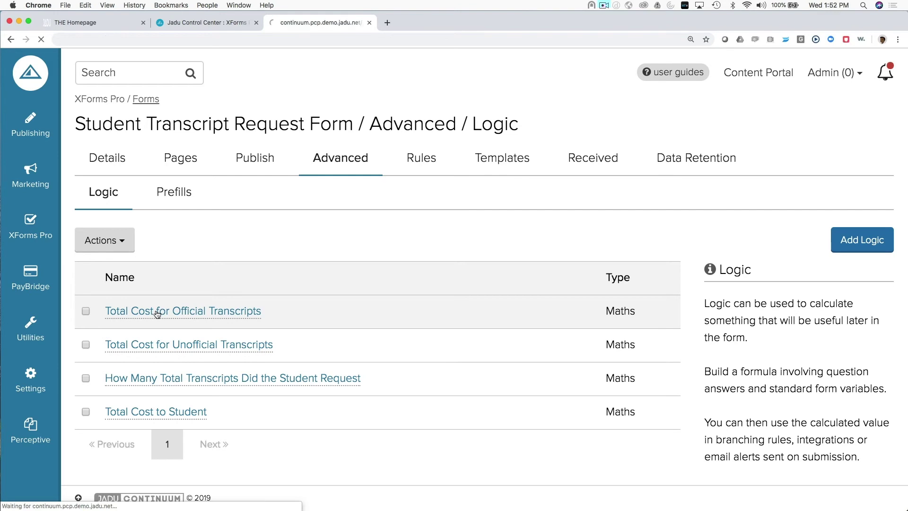
pyautogui.scroll(-4, 186, 331)
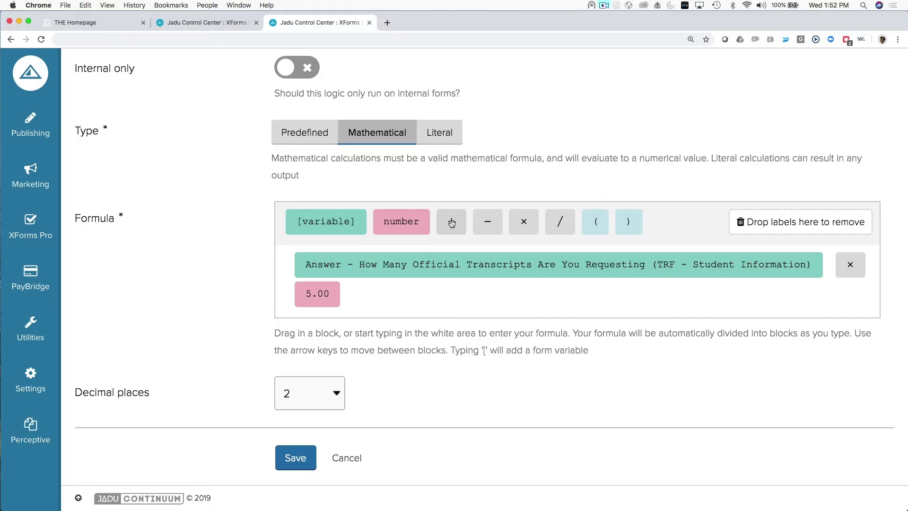
pyautogui.moveTo(451, 222); pyautogui.dragTo(407, 246)
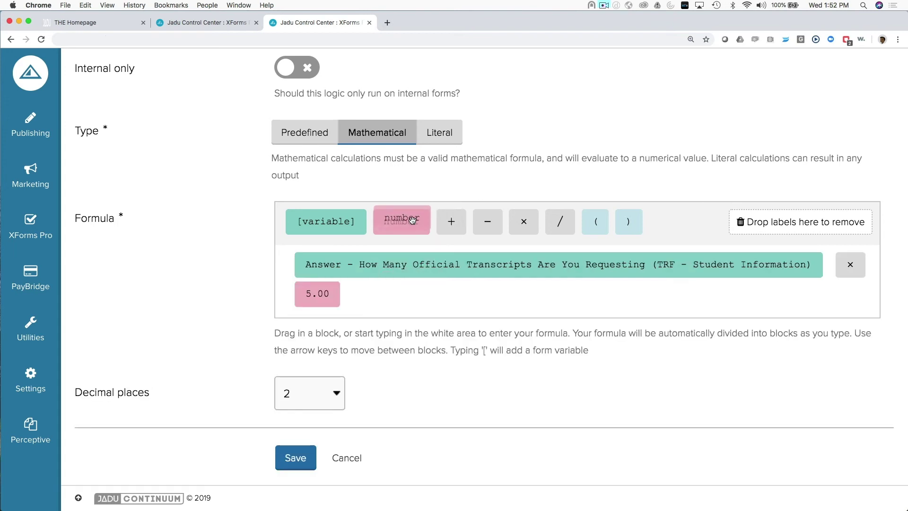
pyautogui.click(352, 458)
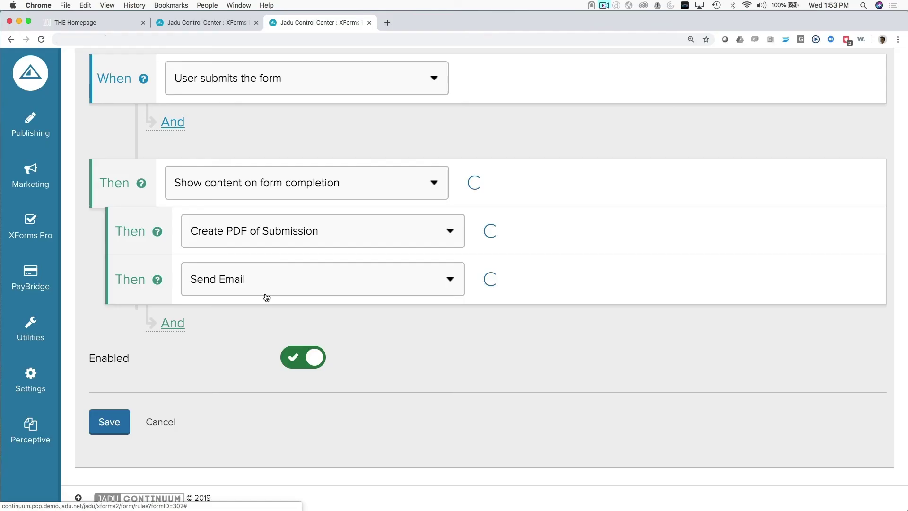
# Step: Scroll back up the form's settings page
pyautogui.scroll(3, 259, 372)
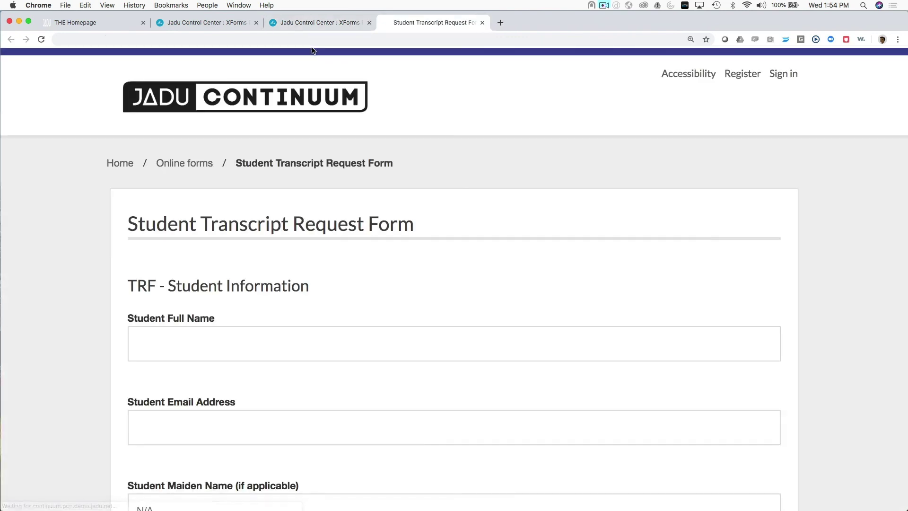
# Step: Fill in the student's full name and email address on the live form
pyautogui.scroll(-5, 201, 331)
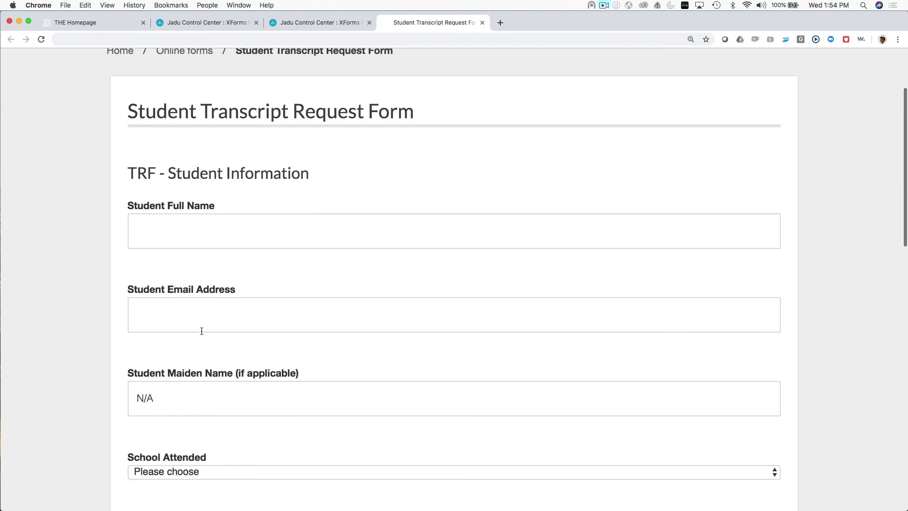
pyautogui.click(169, 219)
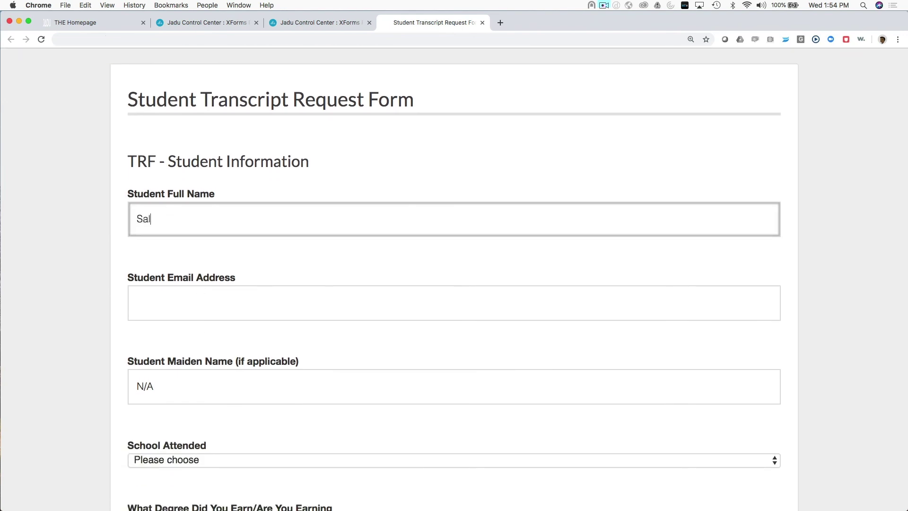
pyautogui.press('Tab')
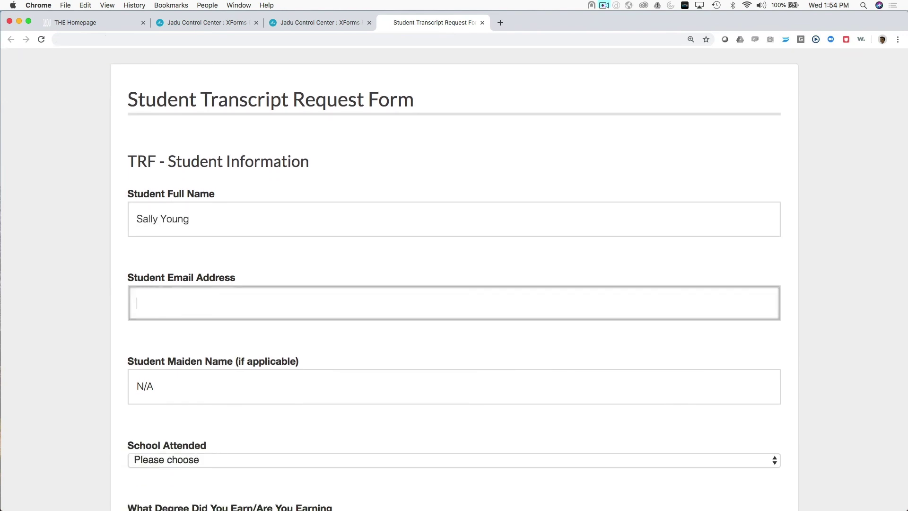
pyautogui.write('demo')
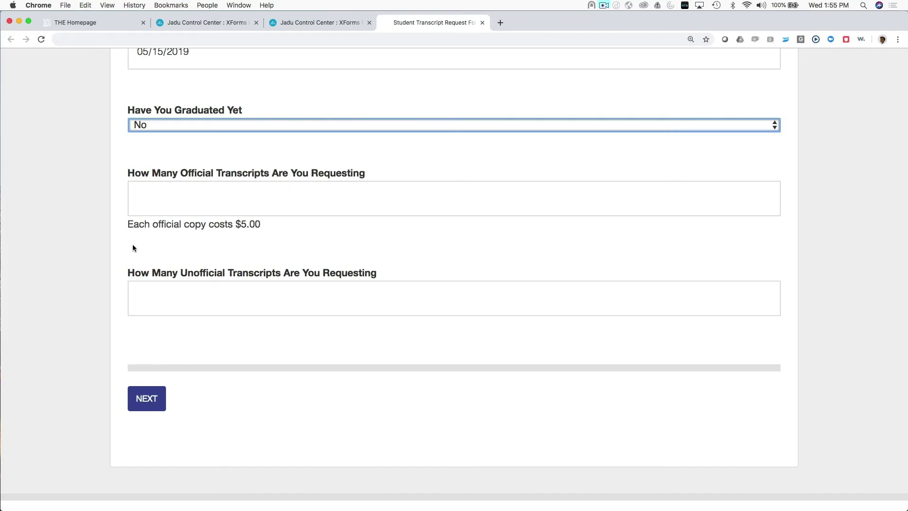
# Step: Request 3 official and 2 unofficial transcripts, submit, and check the $19.00 total
pyautogui.scroll(-2, 133, 244)
pyautogui.click(167, 165)
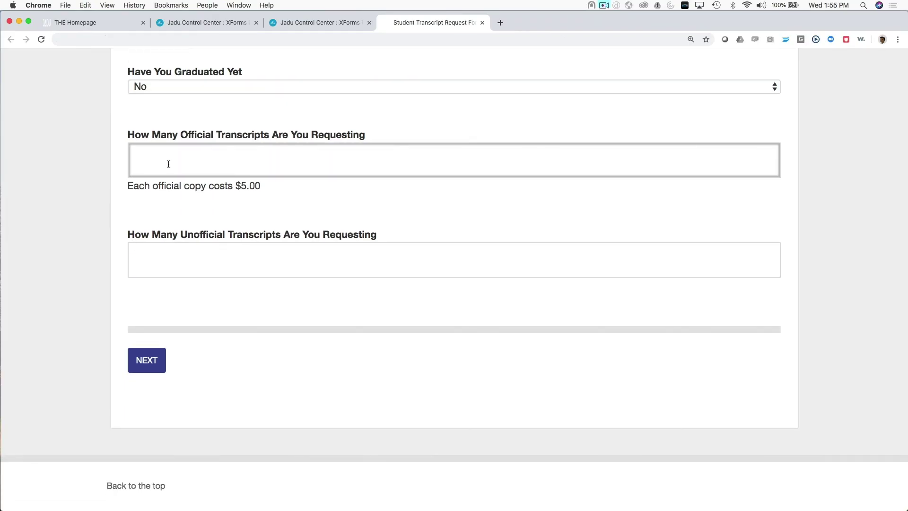
pyautogui.write('3')
pyautogui.click(177, 249)
pyautogui.write('2')
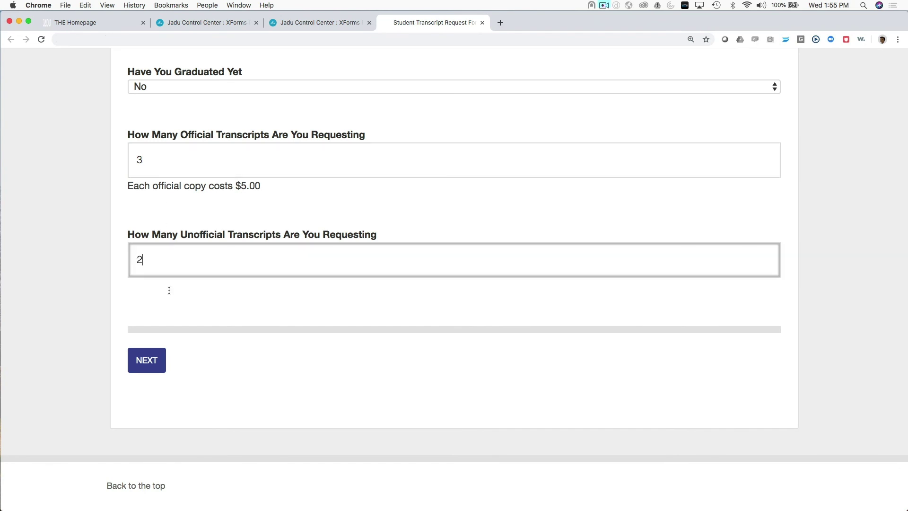
pyautogui.click(149, 367)
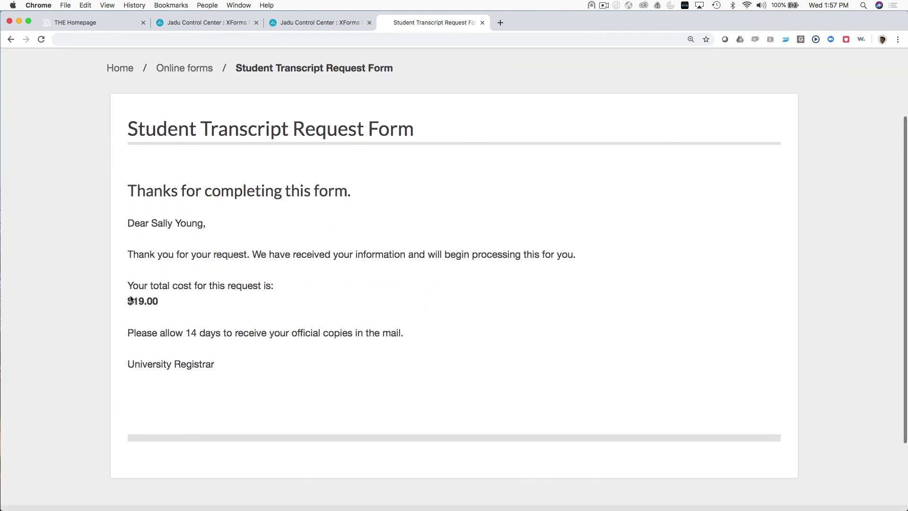
pyautogui.moveTo(123, 299); pyautogui.dragTo(172, 299)
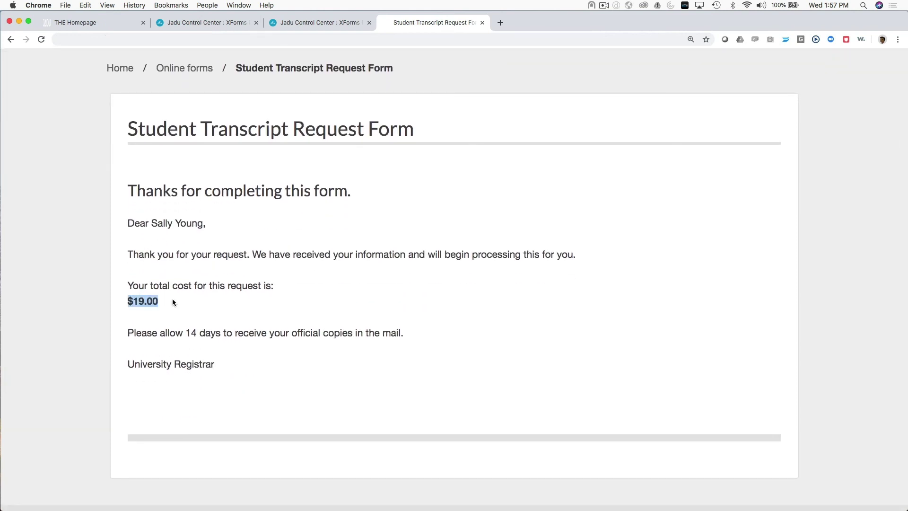
pyautogui.click(172, 299)
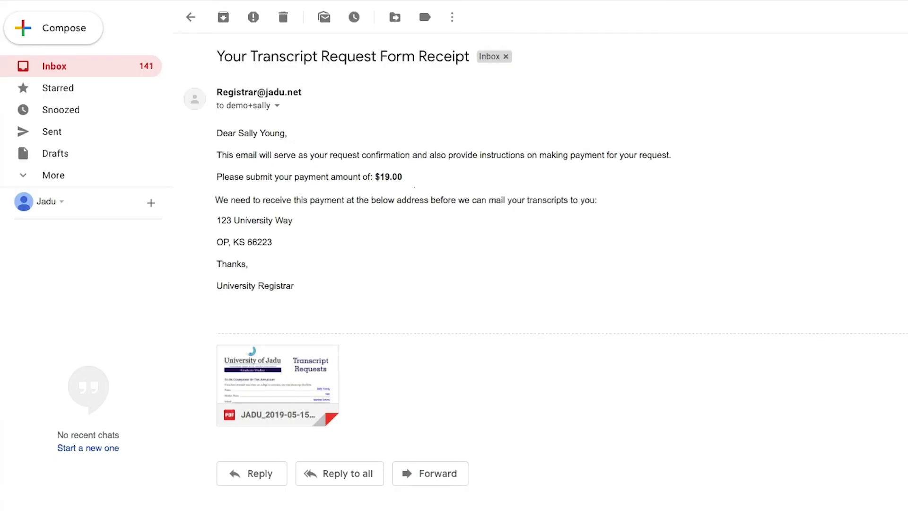
# Step: Preview the JADU_2019-05-15_1938.pdf attachment (93 KB) in the transcript request receipt email
pyautogui.moveTo(284, 365)
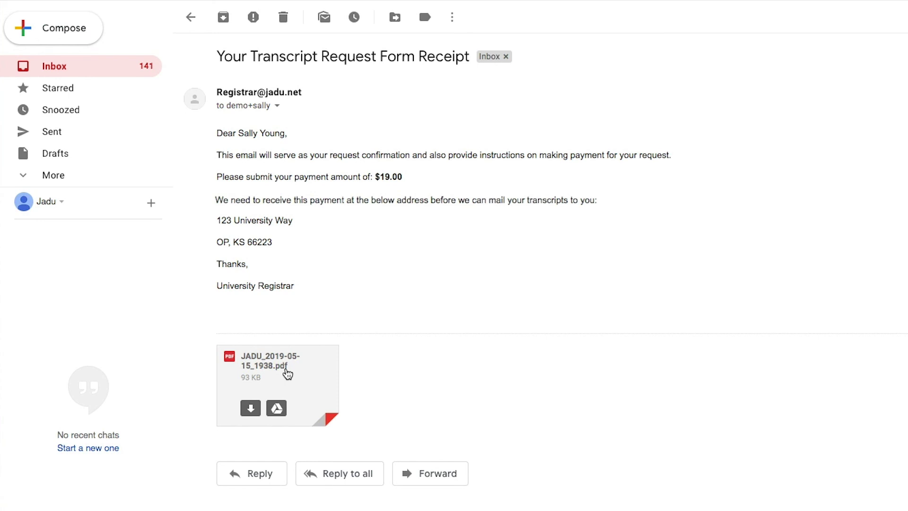